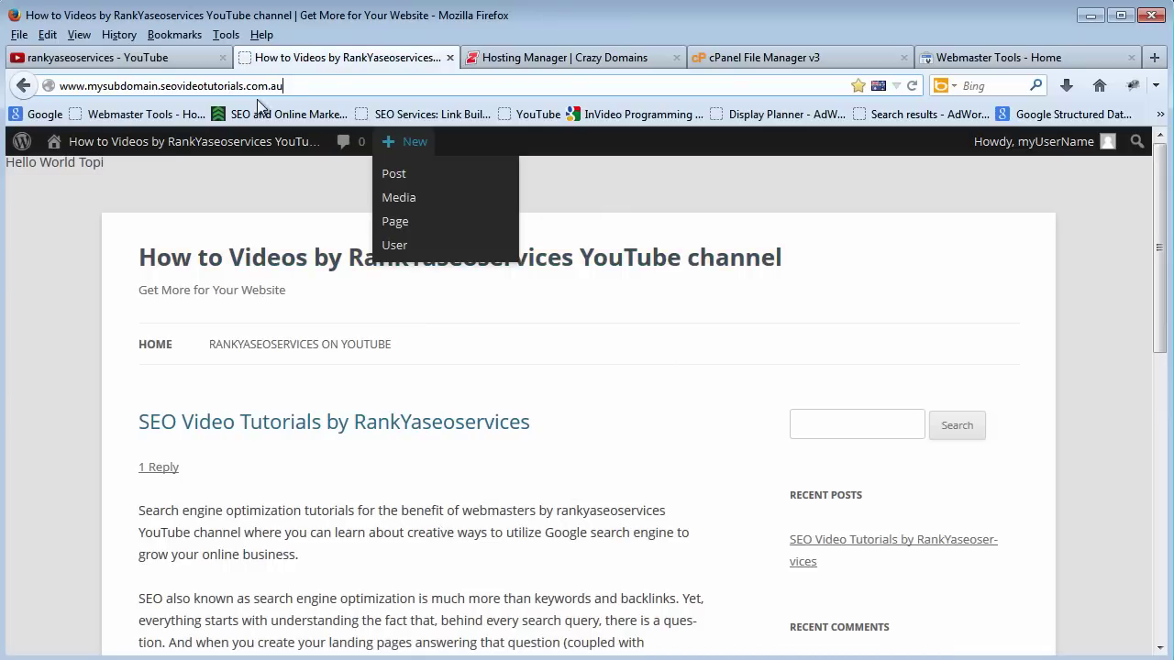
left_click(231, 85)
right_click(231, 85)
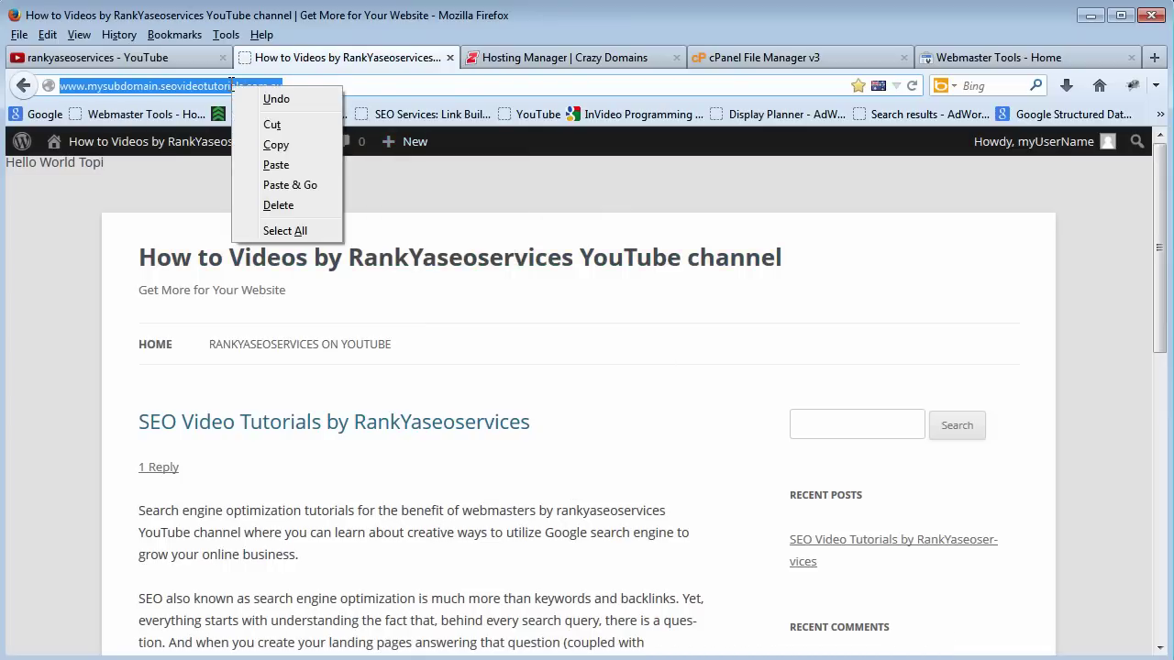
left_click(268, 144)
left_click(565, 428)
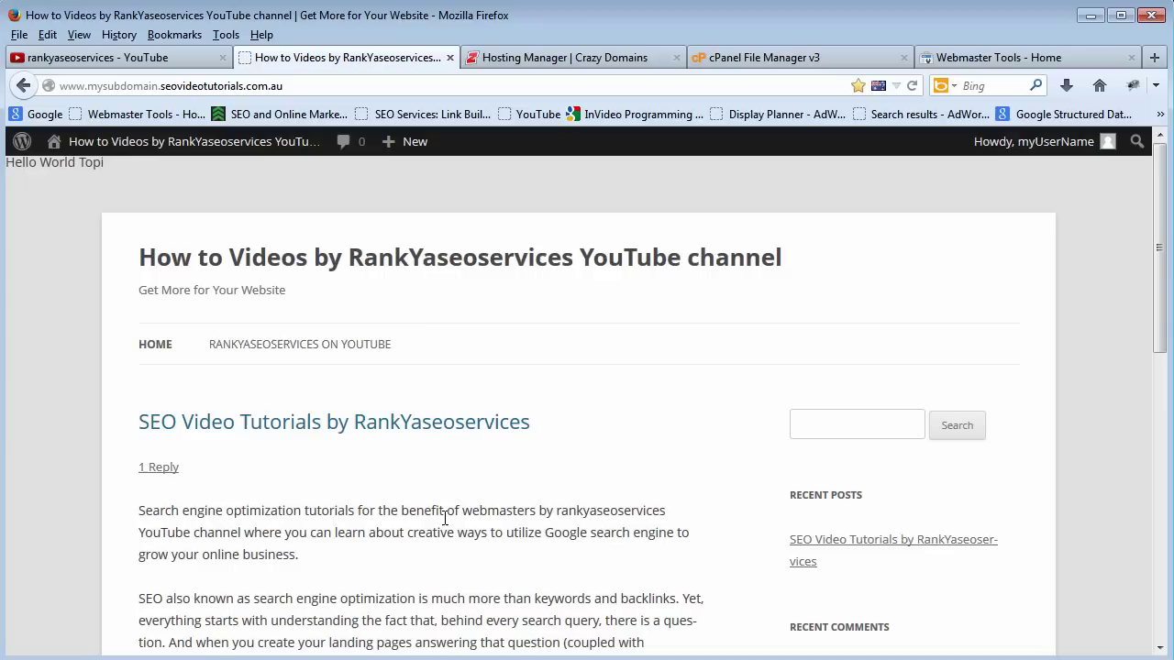
mouse_move(1042, 141)
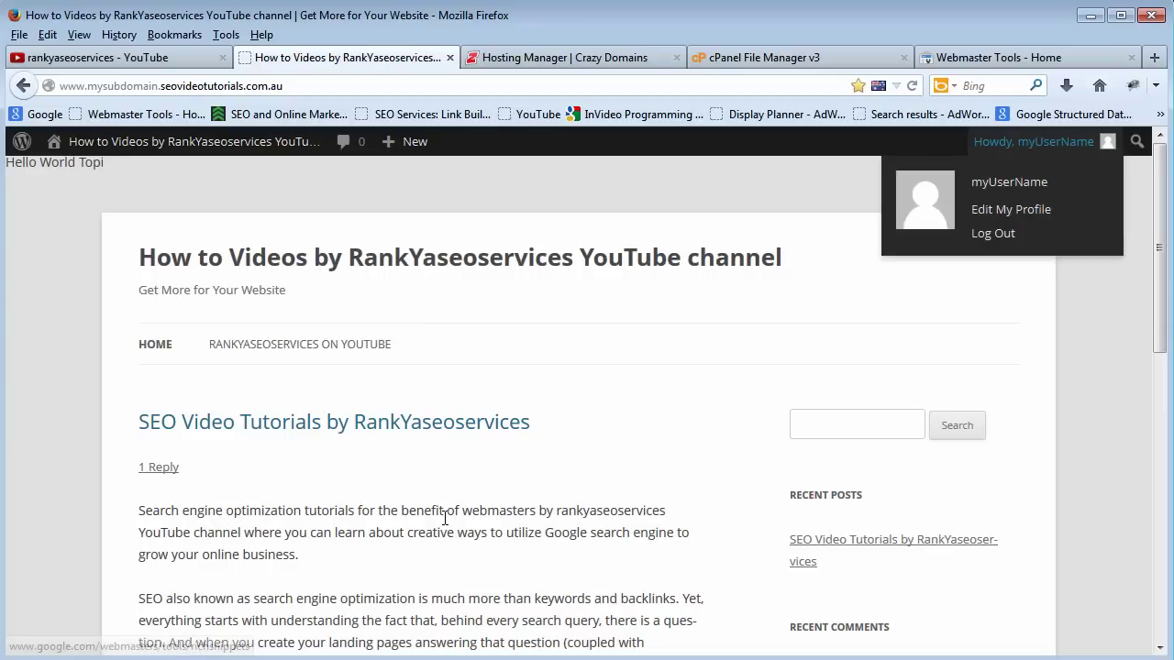
left_click(1029, 57)
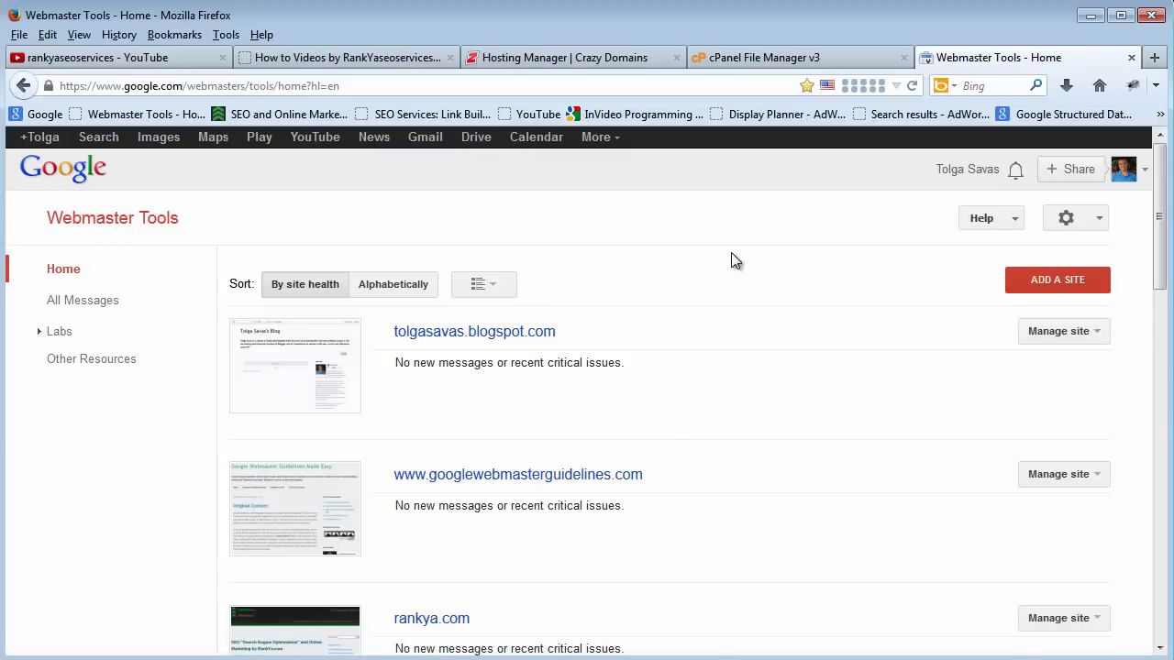
left_click(1045, 280)
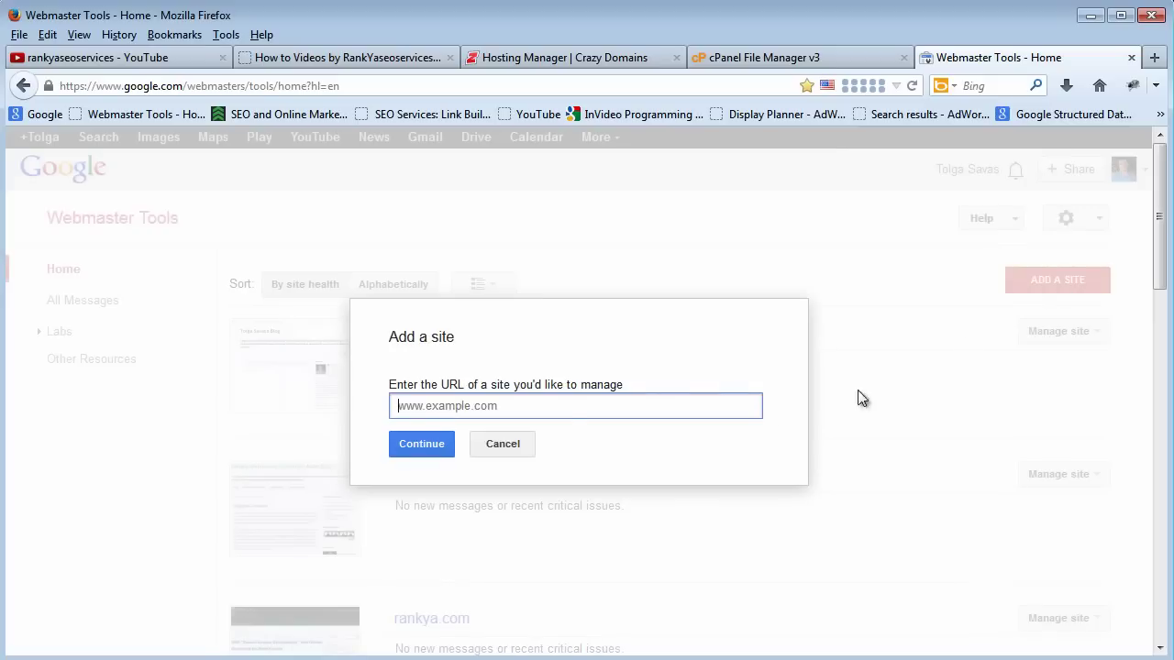
right_click(427, 414)
left_click(472, 493)
left_click(431, 450)
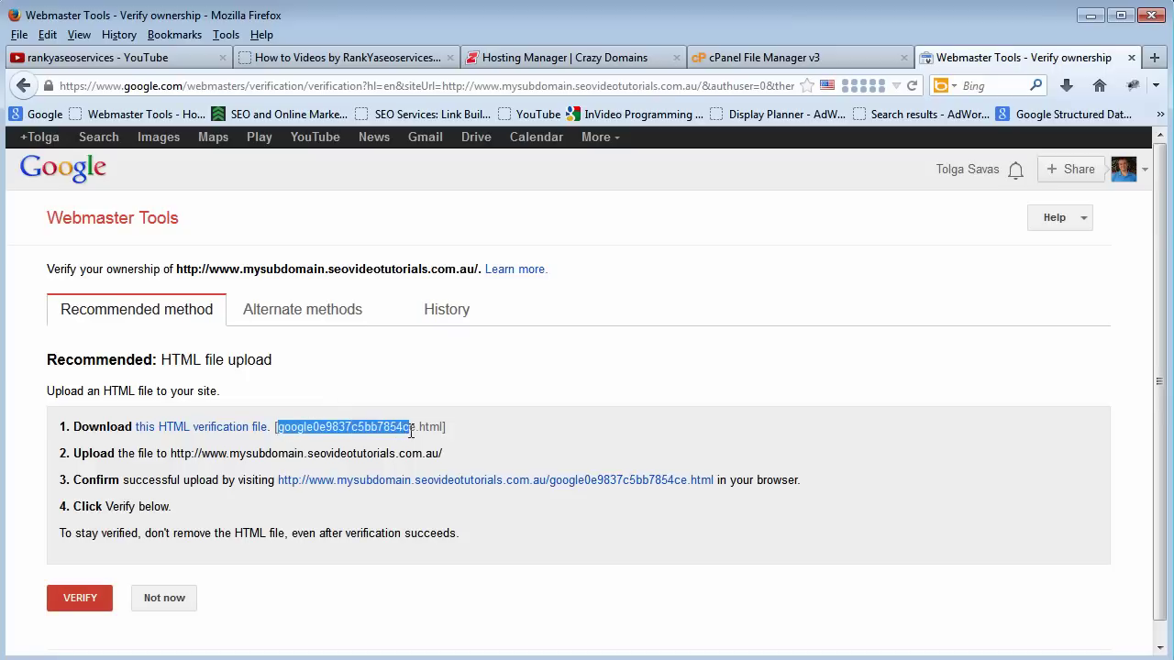
Step: Download and save the verification file google0e9837c5bb7854ce.html
left_click_drag(279, 428, 444, 428)
left_click(170, 429)
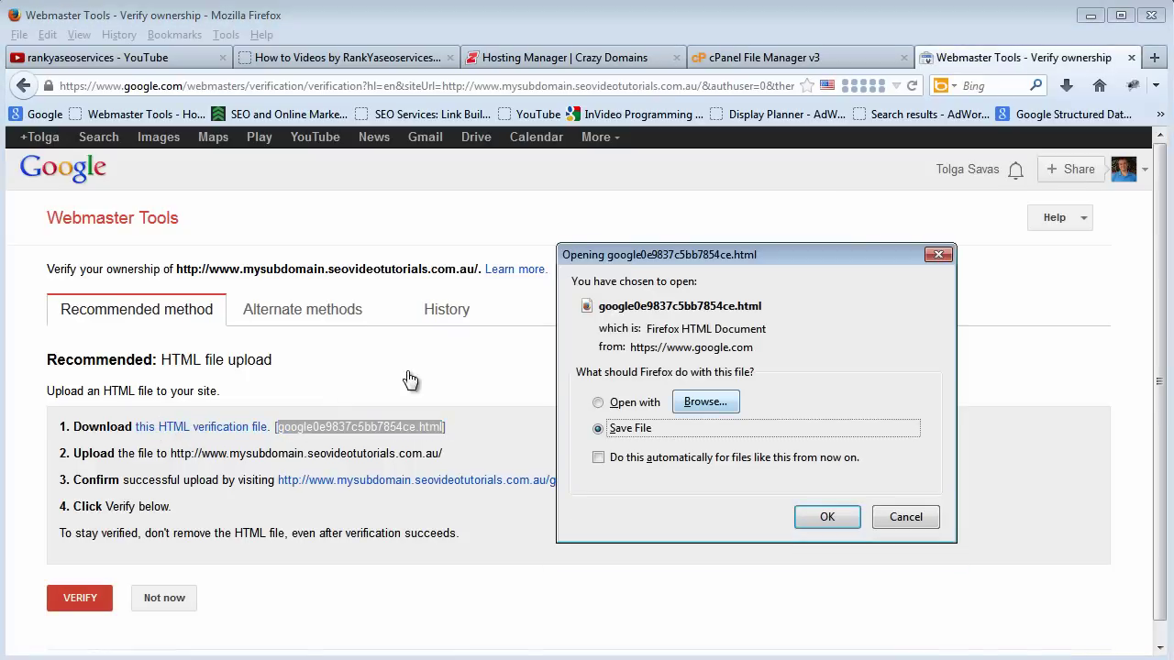
left_click(823, 519)
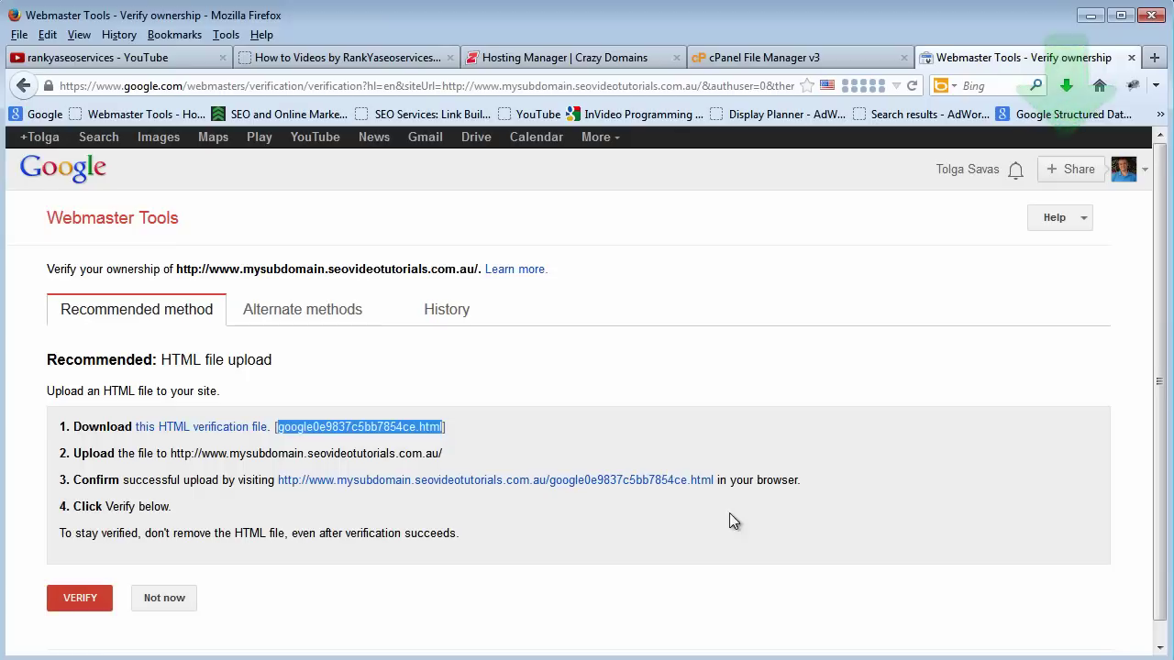
Step: Copy the google-site-verification meta tag from the HTML tag alternate method
left_click(307, 317)
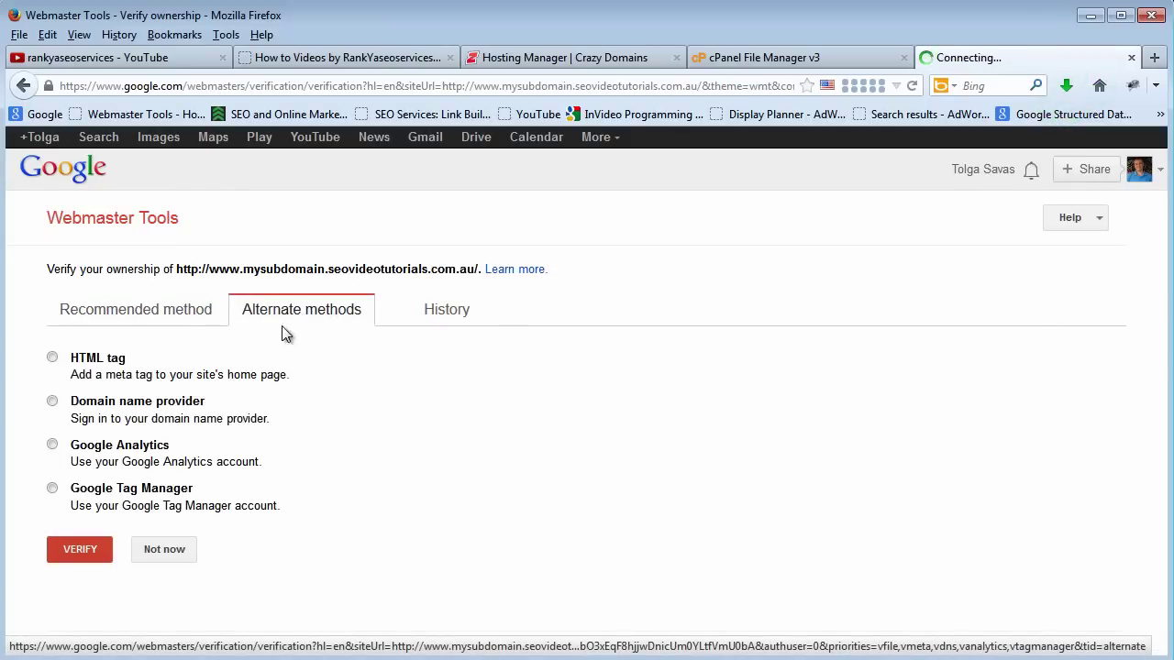
left_click(53, 359)
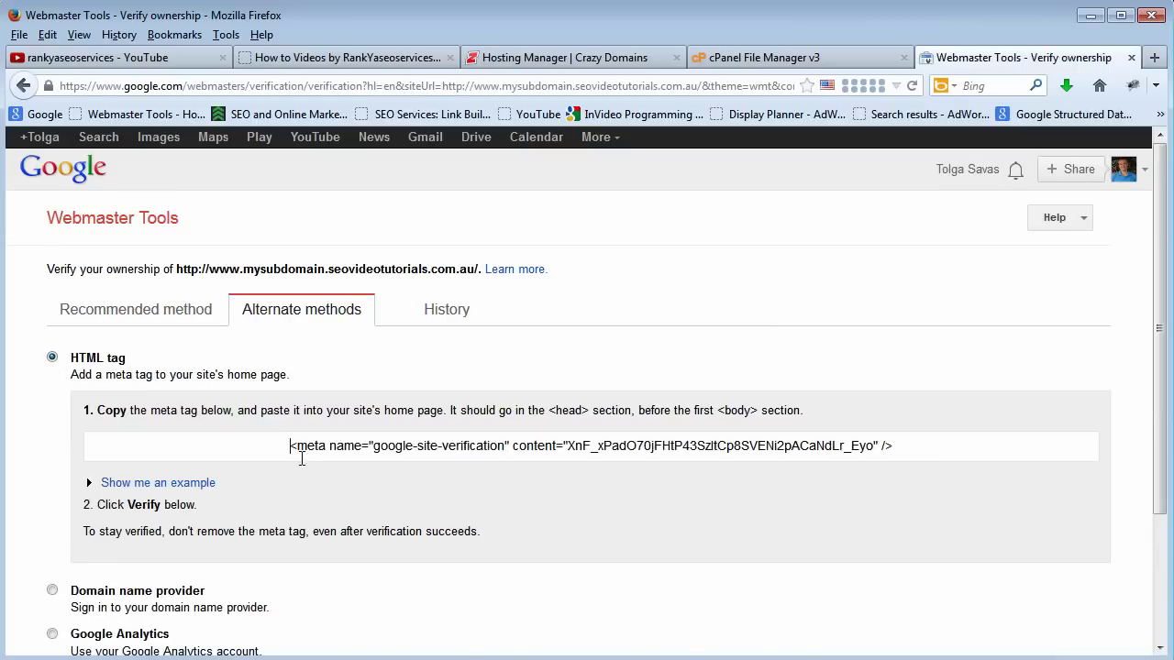
left_click_drag(291, 447, 916, 445)
right_click(915, 445)
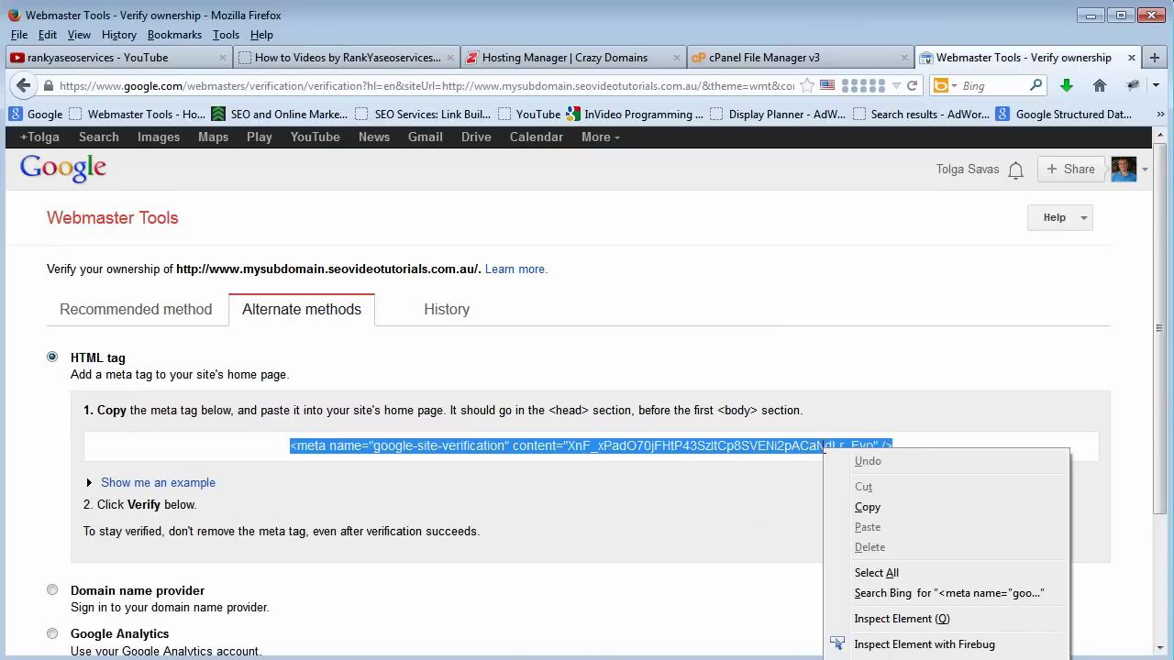
left_click(916, 507)
Step: Open the Twenty Twelve theme editor from the WordPress dashboard and find Header (header.php)
left_click(316, 57)
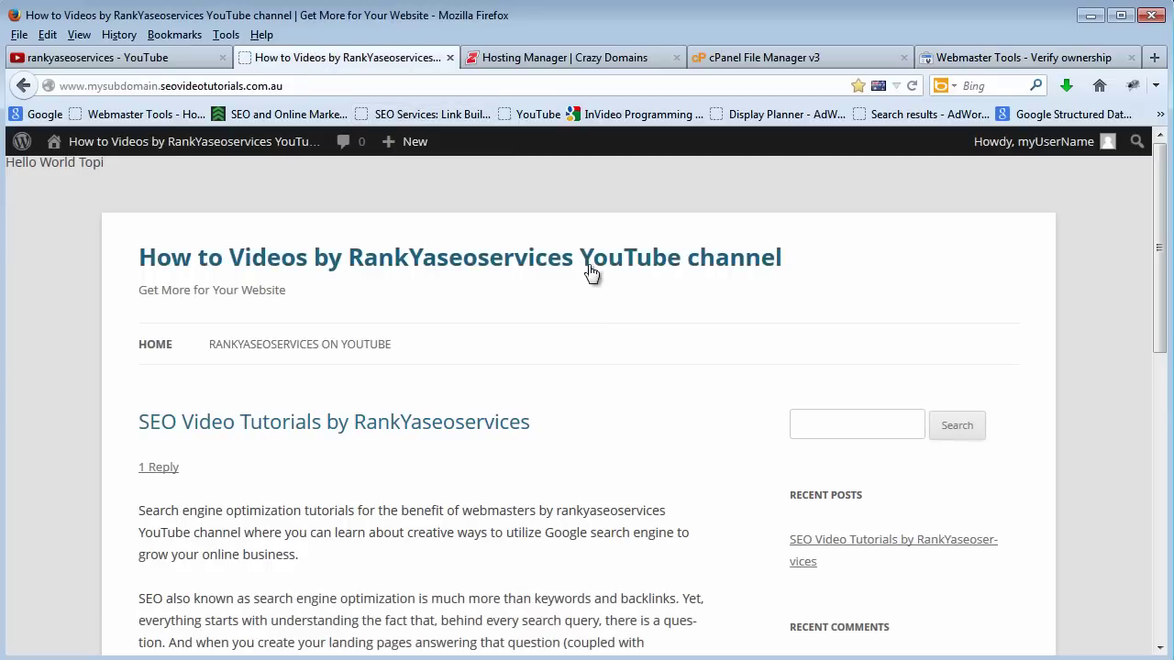
left_click(78, 173)
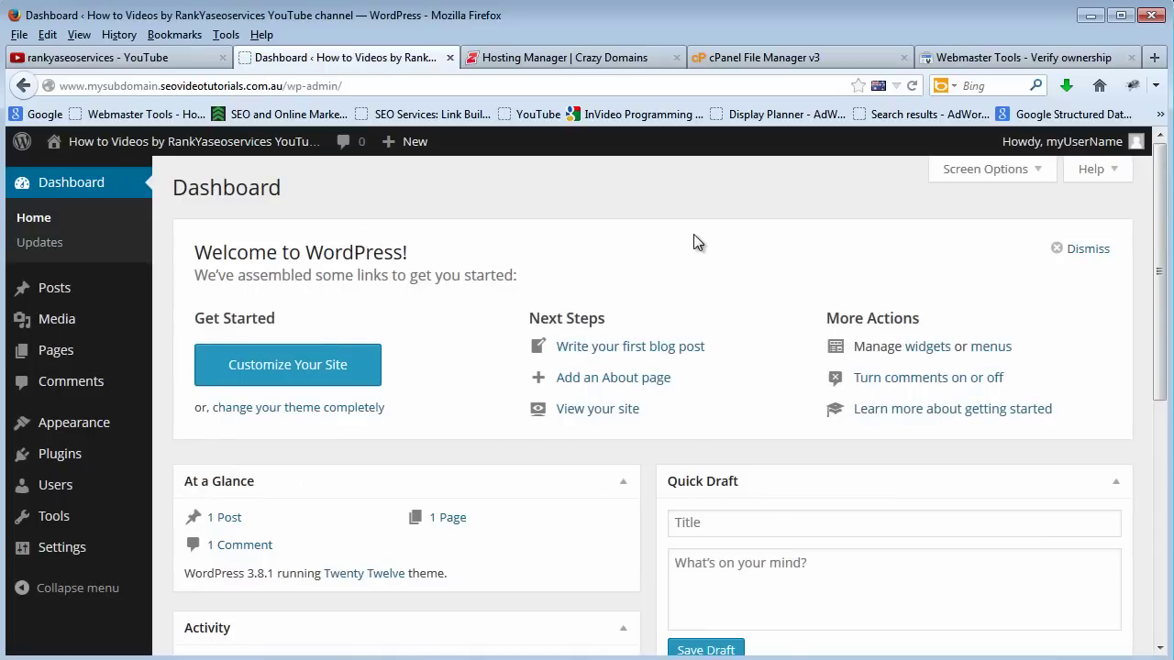
left_click(74, 428)
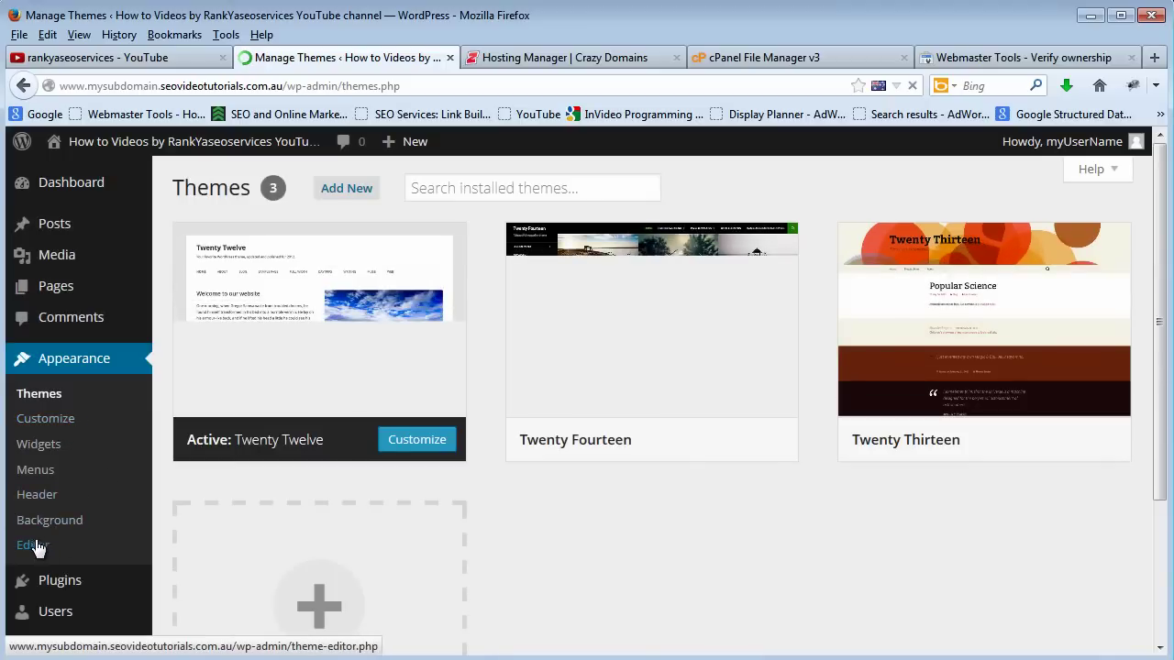
left_click(42, 548)
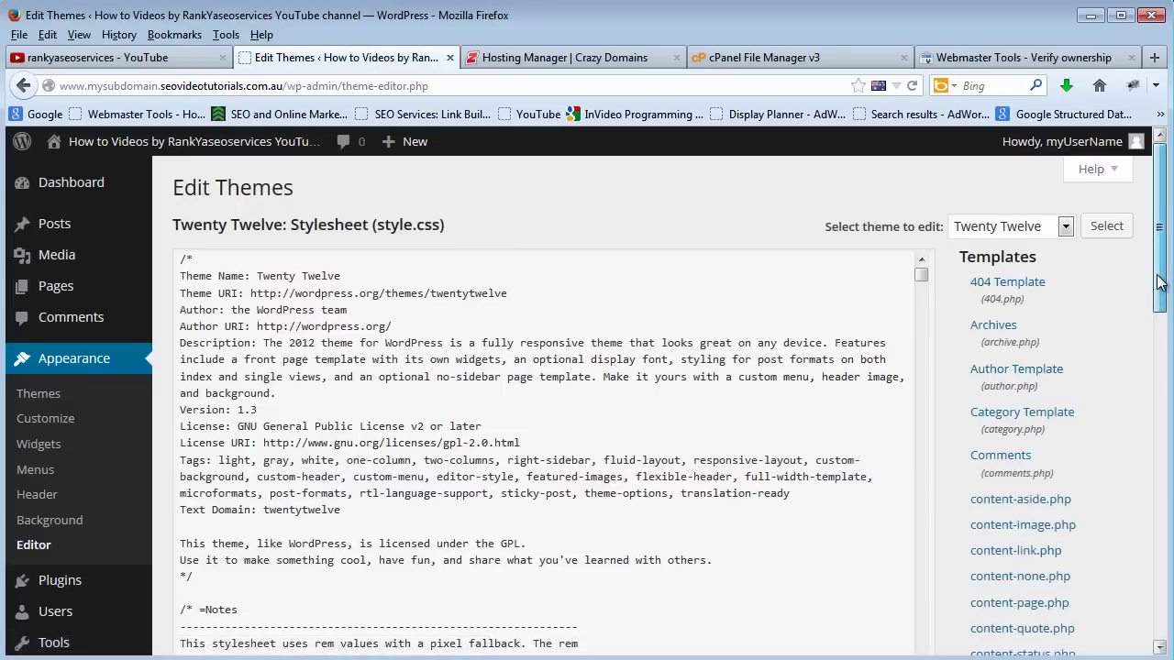
left_click_drag(1161, 281, 1160, 367)
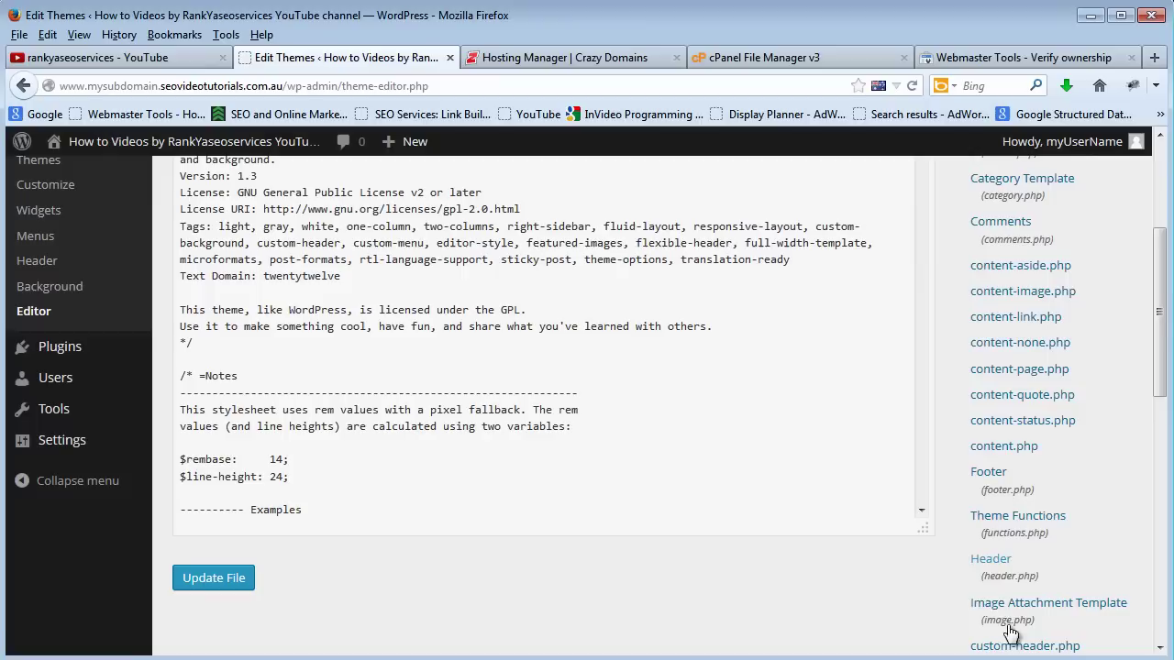
left_click(989, 565)
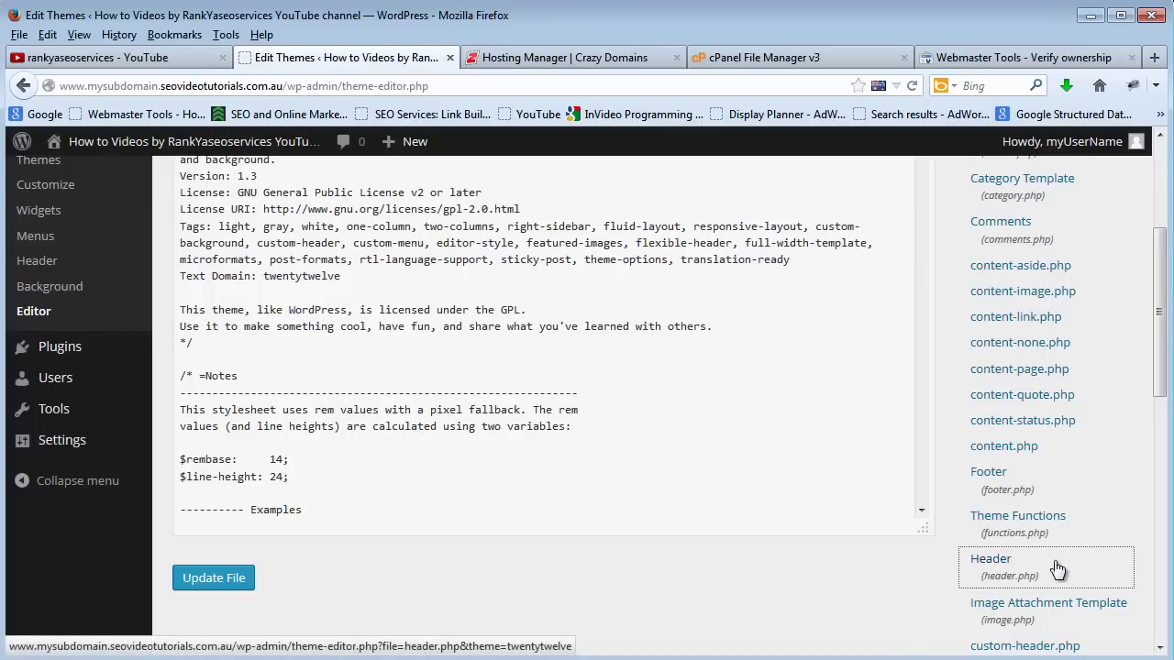
Step: Load Twenty Twelve's header.php and place the cursor at its <head> section
left_click(993, 567)
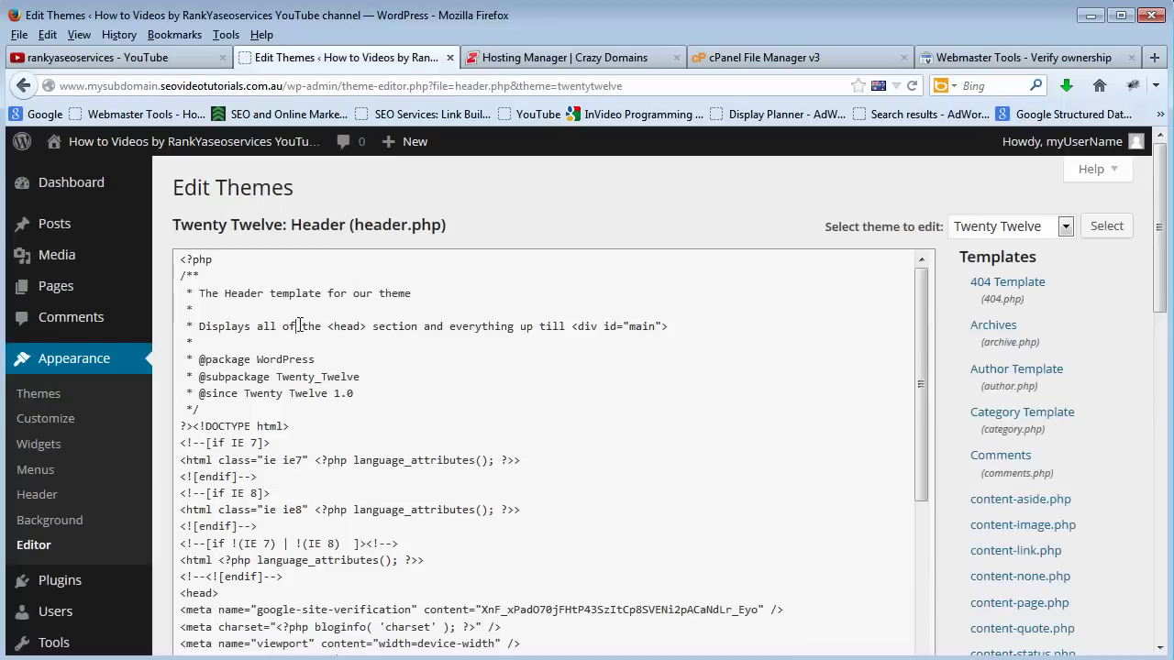
left_click(299, 325)
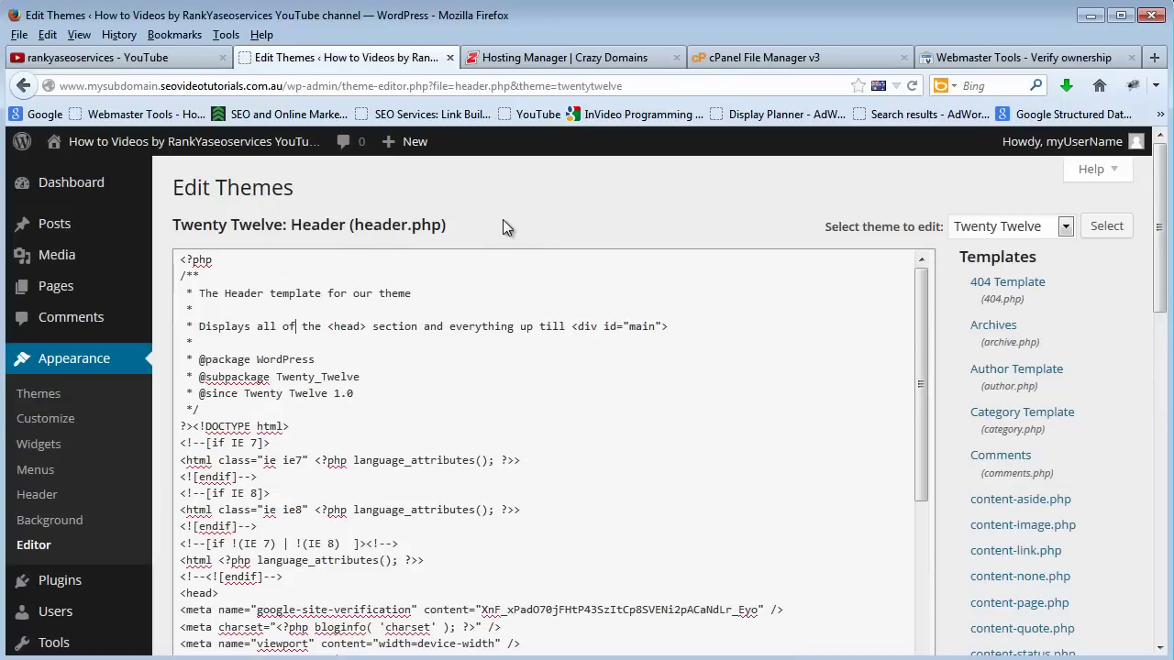
left_click(439, 225)
left_click(196, 408)
scroll(193, 390, "down", 3)
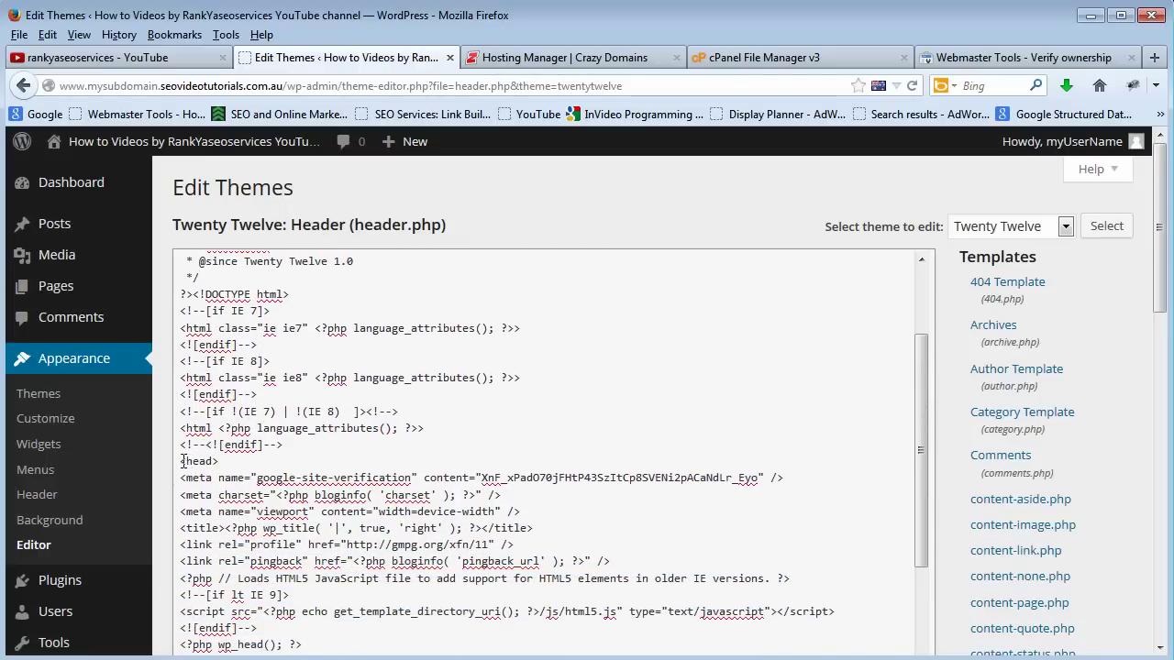
left_click_drag(182, 462, 239, 462)
scroll(239, 463, "down", 1)
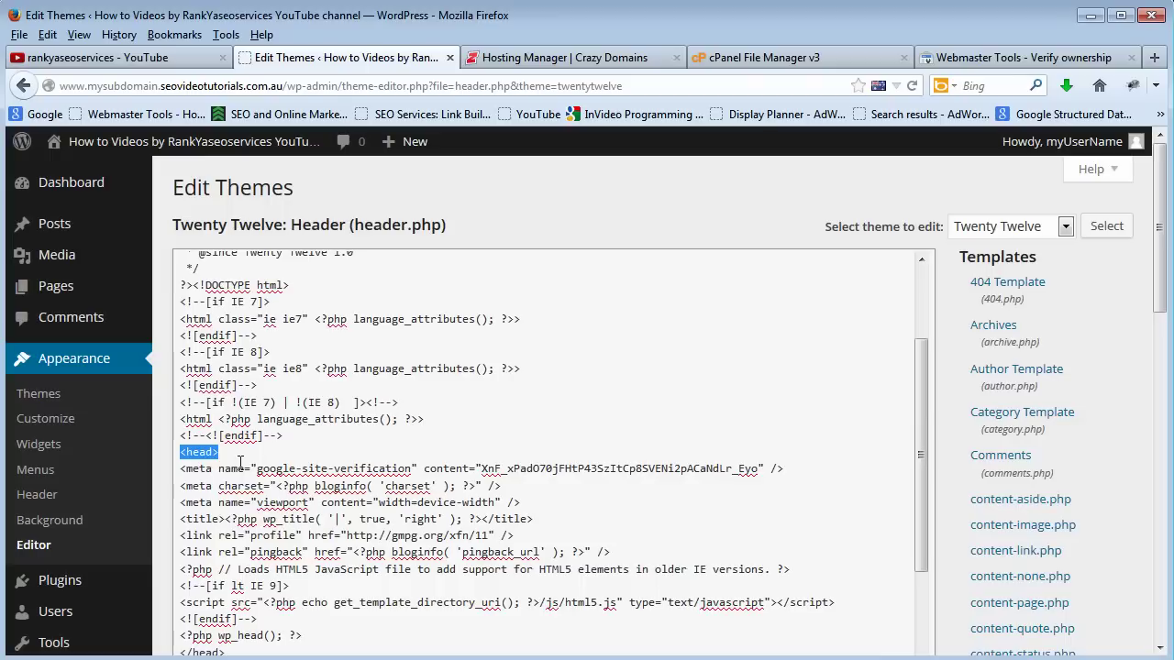
scroll(240, 477, "down", 3)
left_click(246, 531)
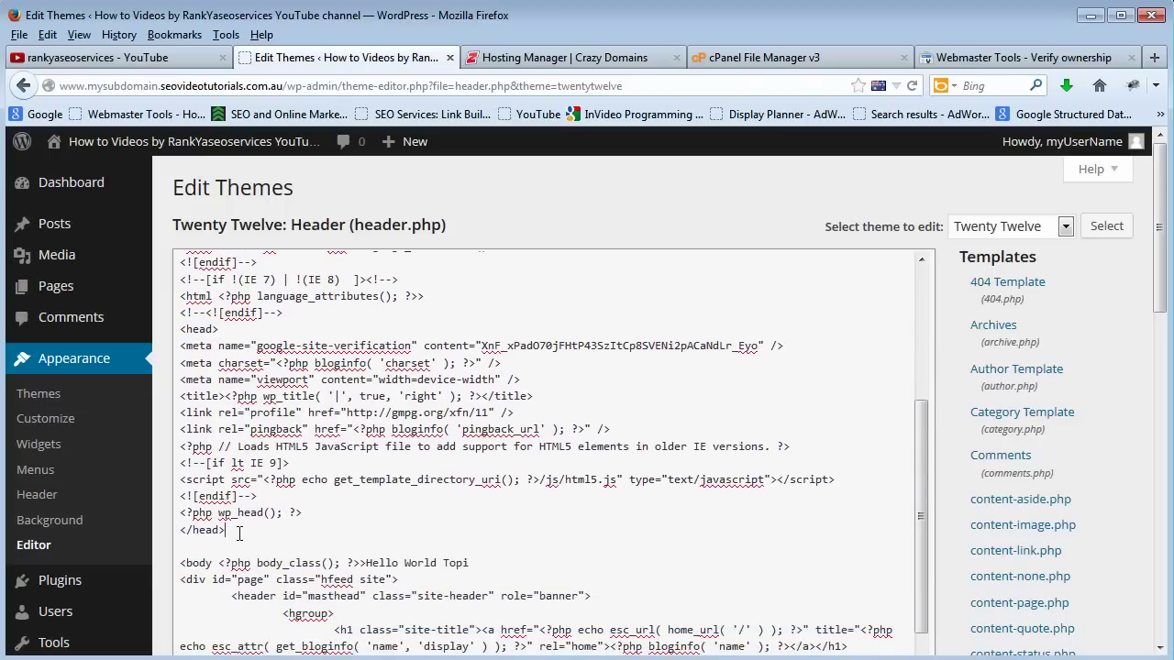
left_click(223, 530)
Step: Paste the google-site-verification meta tag on a new line after <head>
key("Return")
right_click(222, 341)
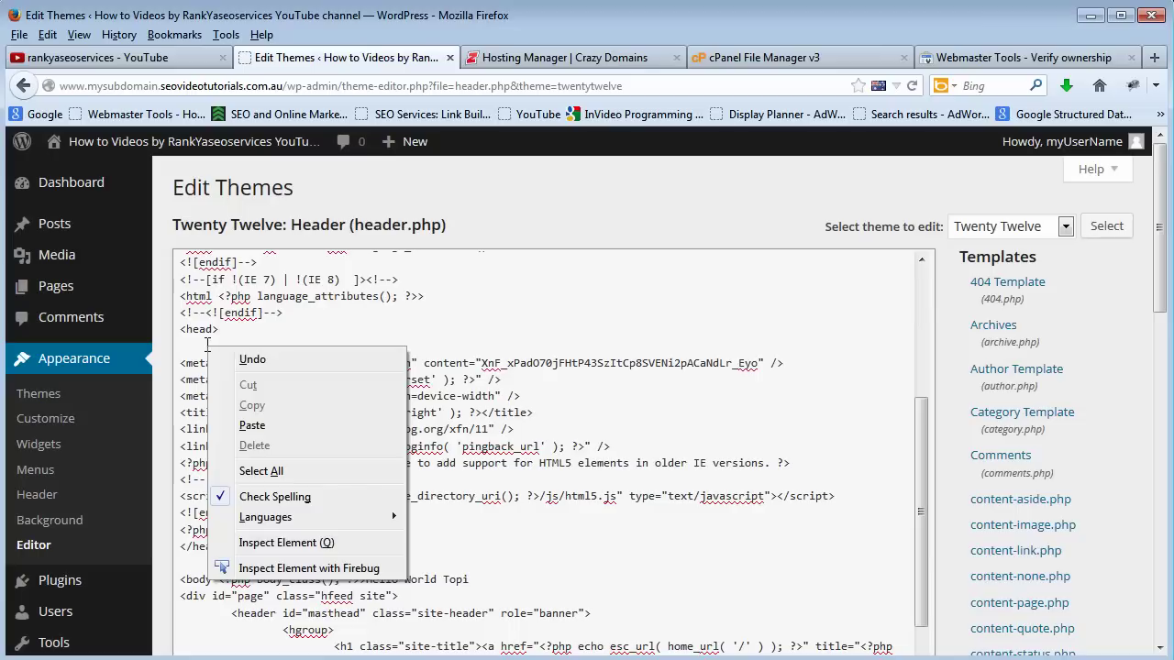
left_click(242, 411)
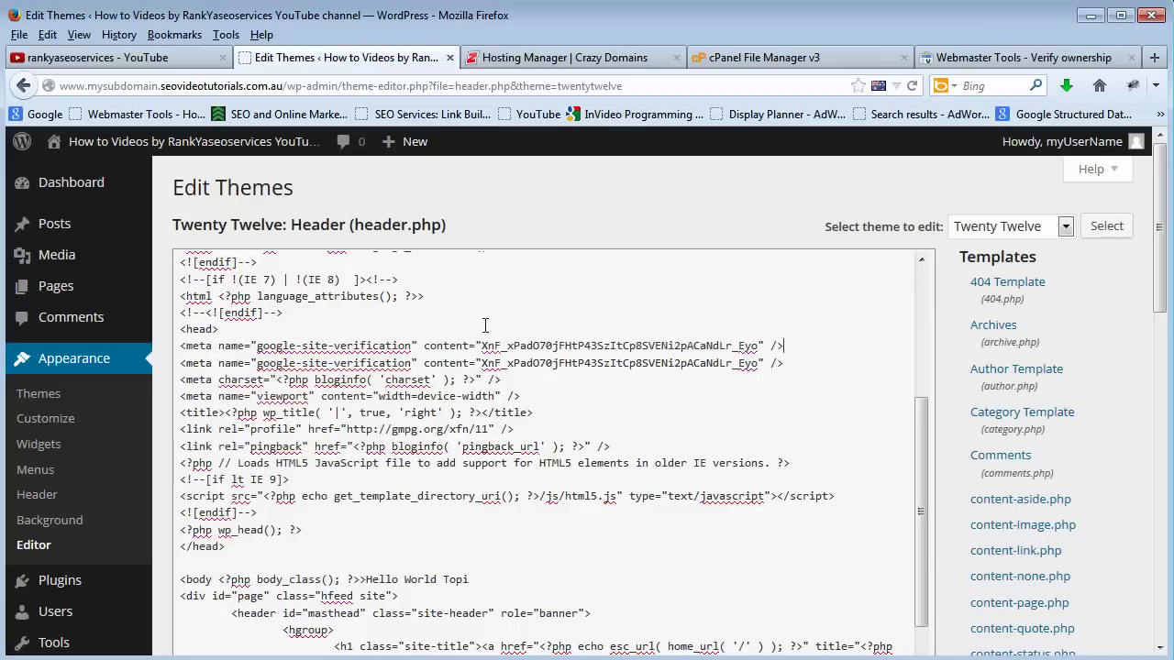
triple_click(415, 345)
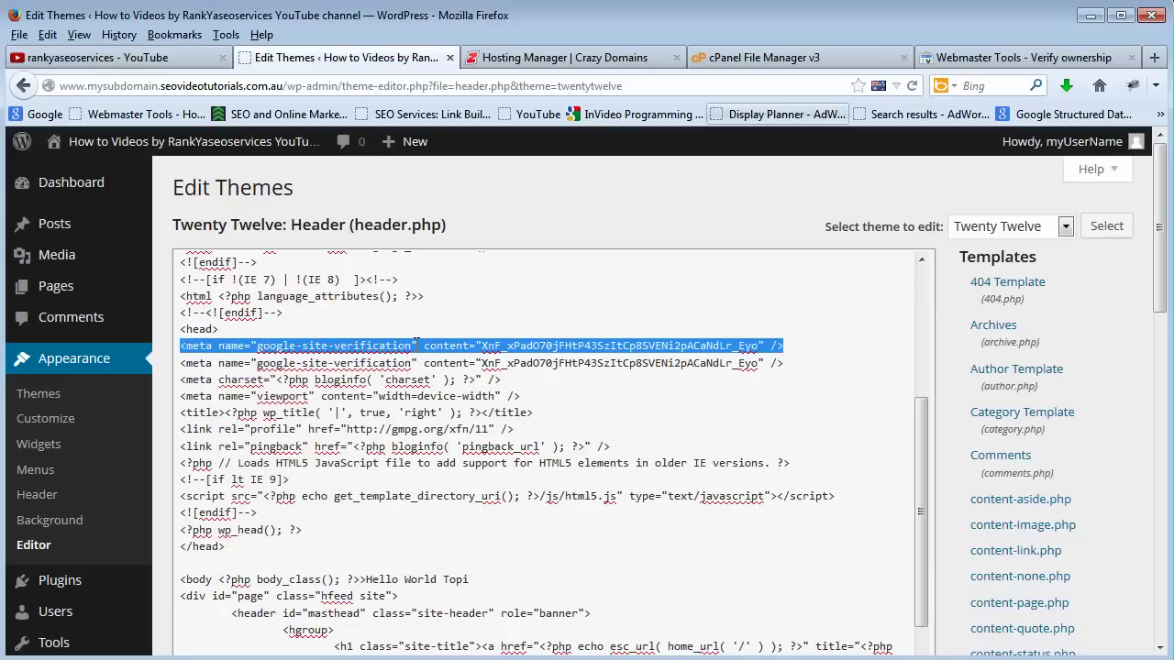
Step: Check the pasted tag against Webmaster Tools, removing the duplicate meta line and blank line
left_click(1012, 61)
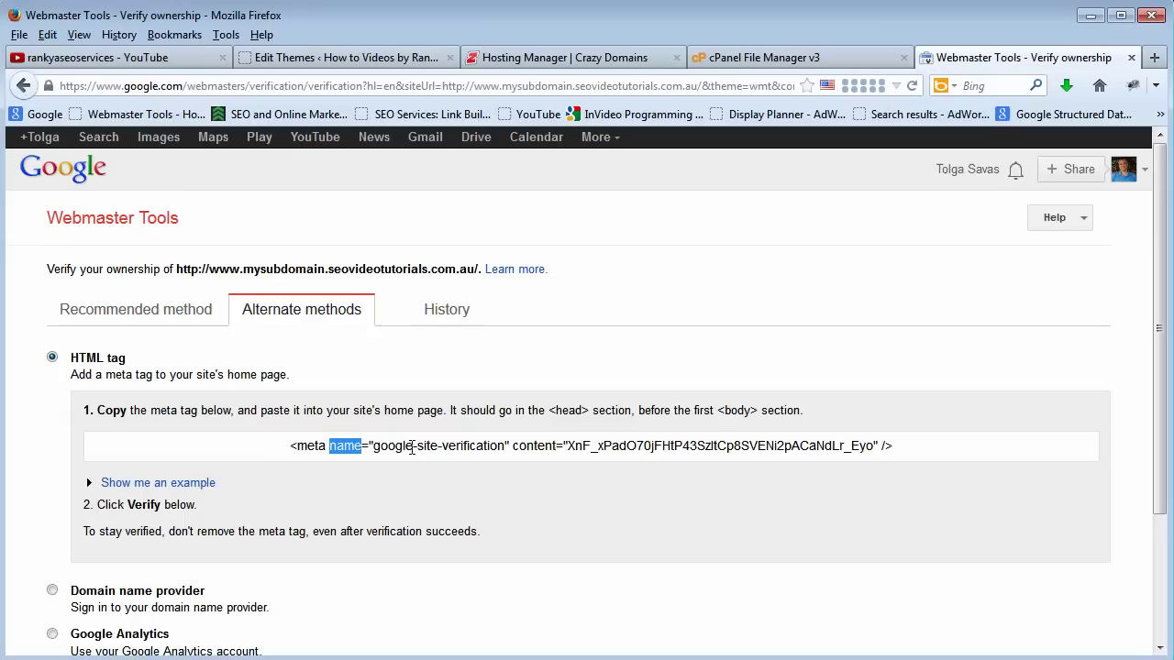
triple_click(360, 445)
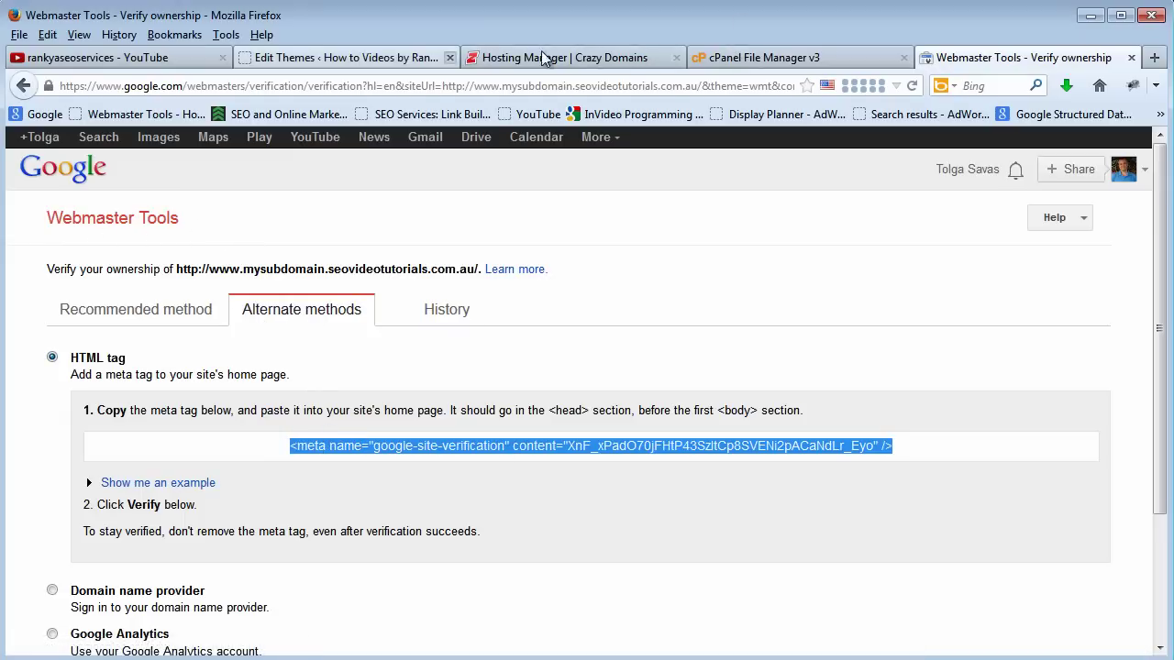
left_click(393, 57)
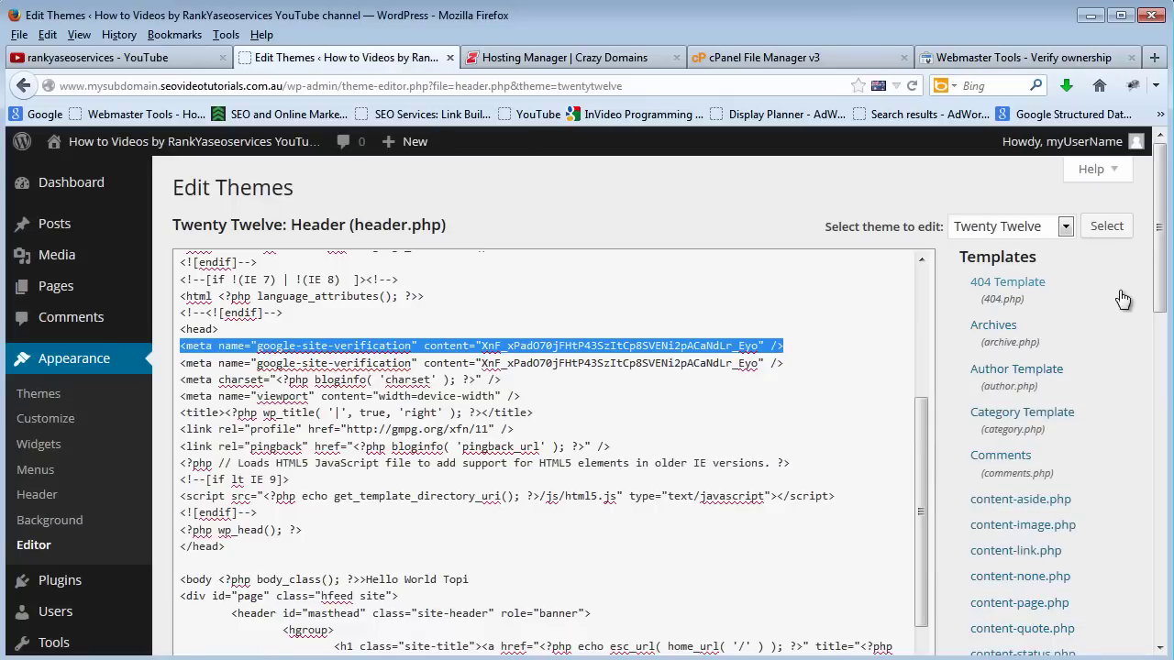
left_click_drag(1160, 293, 1160, 332)
key("Delete")
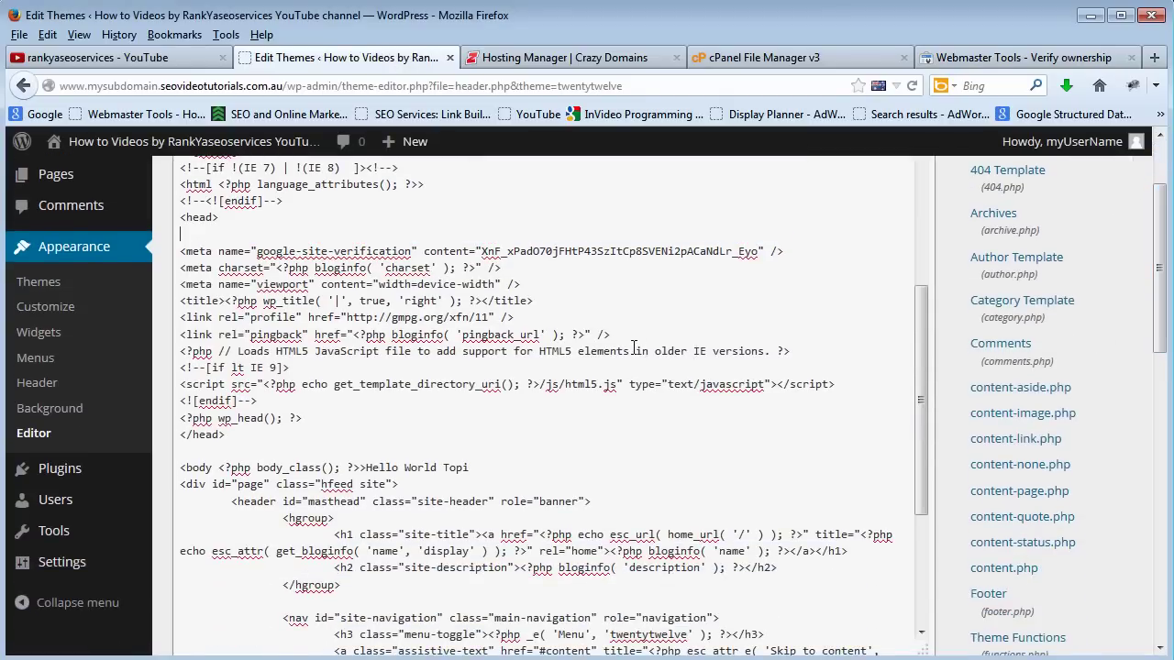
key("Delete")
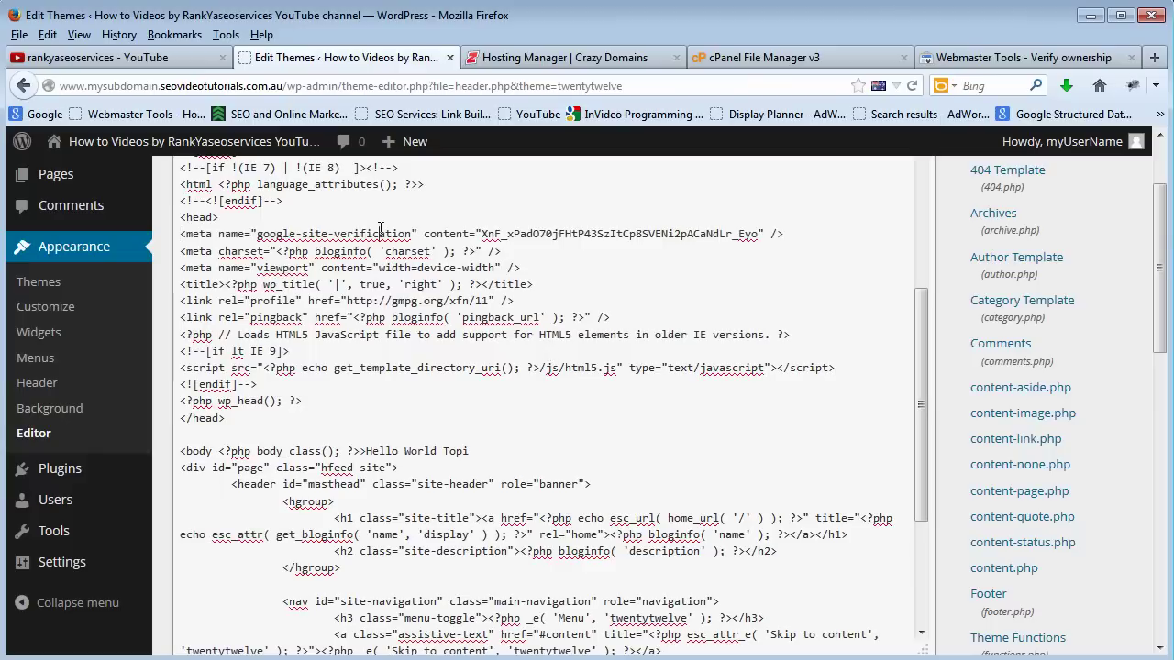
triple_click(380, 231)
left_click(380, 231)
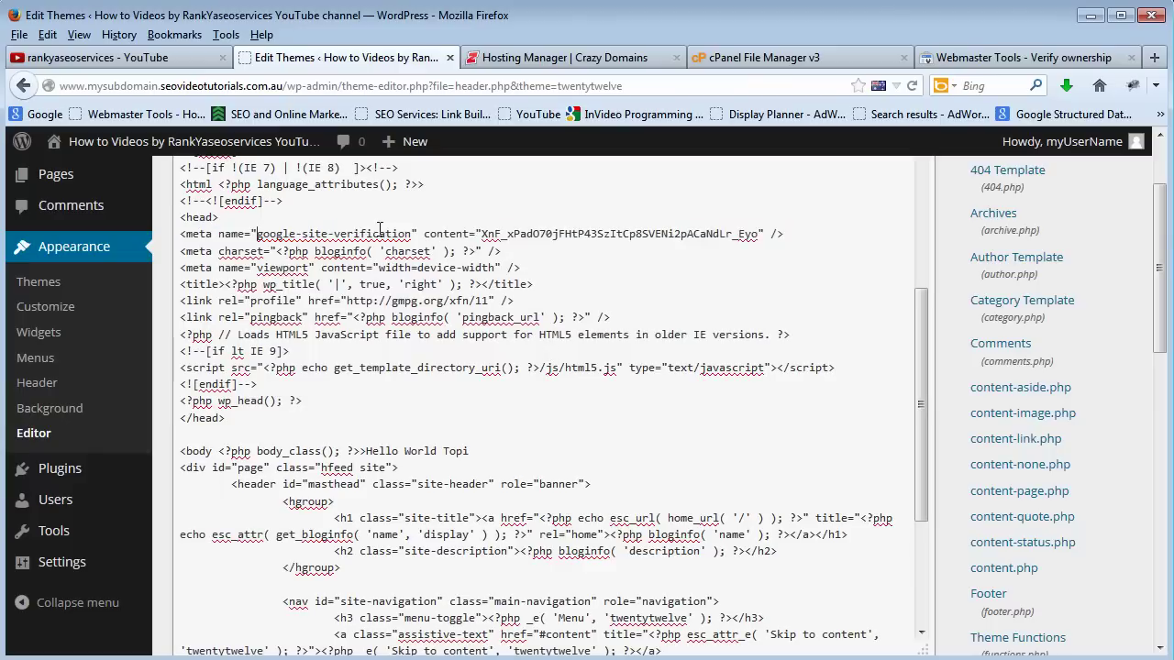
triple_click(258, 231)
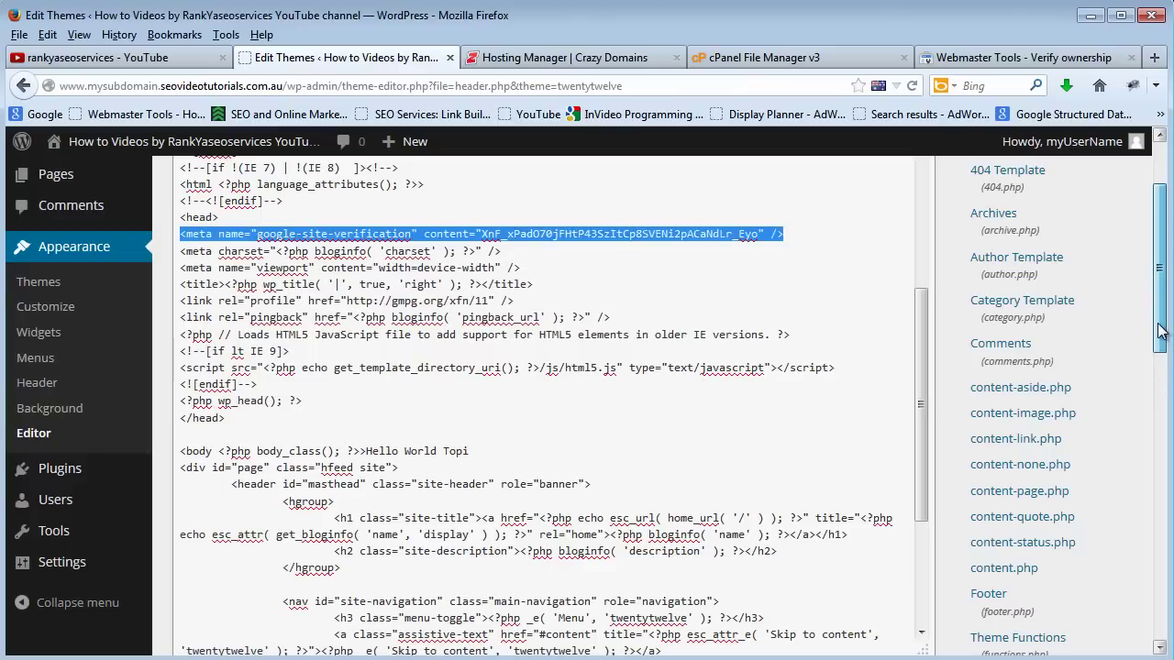
Step: Save header.php with Update File and go back to the Webmaster Tools verification page
scroll(1161, 330, "down", 4)
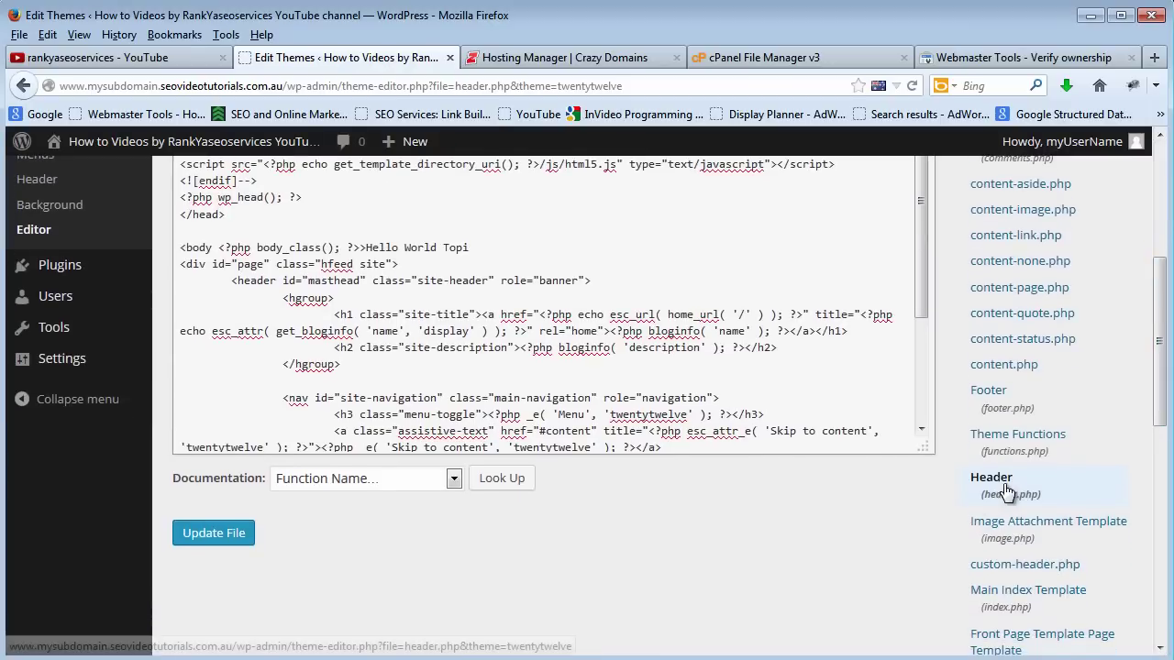
left_click(237, 536)
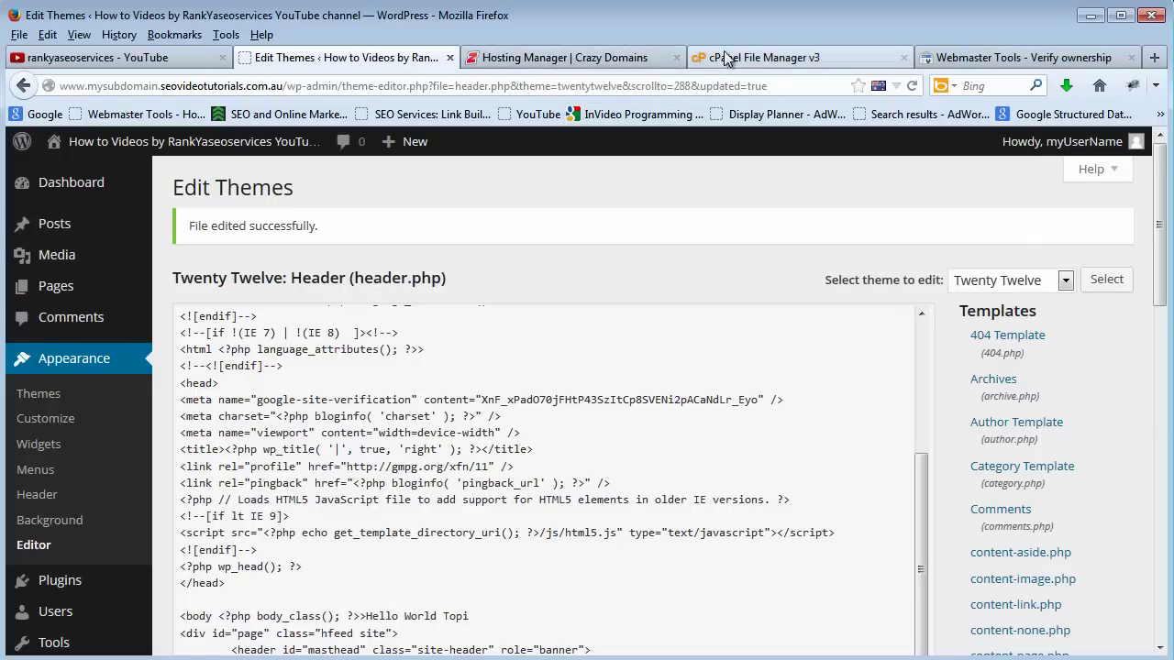
left_click(1027, 58)
scroll(523, 512, "down", 3)
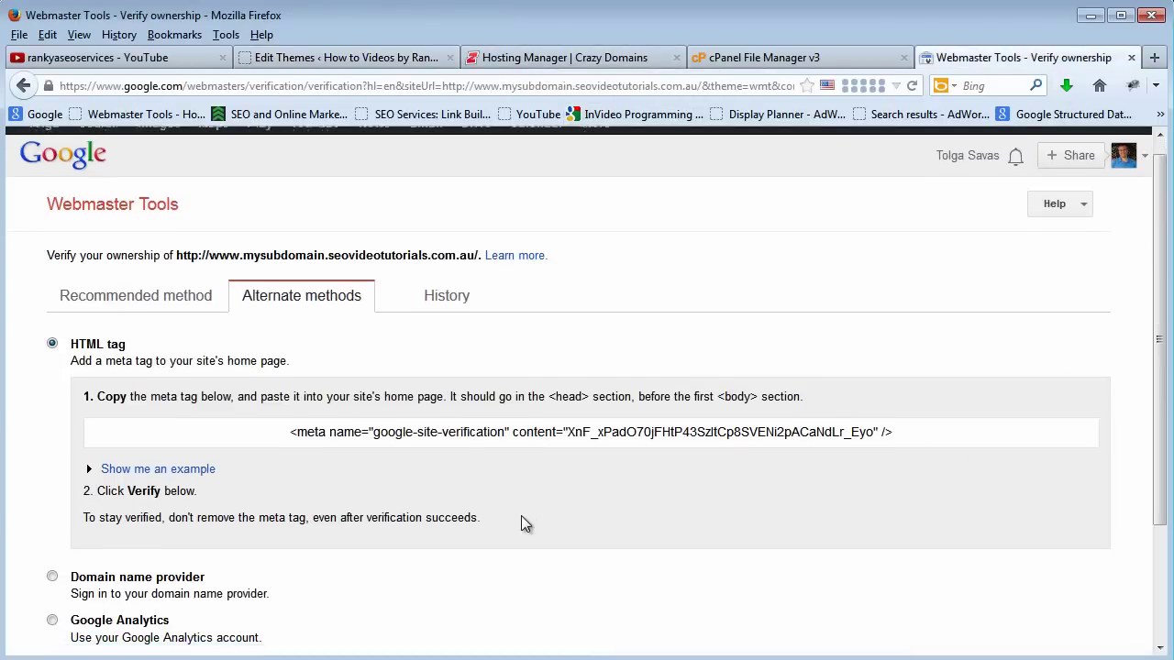
Step: Verify the subdomain's ownership via the HTML meta tag, then go back to the verification options
left_click(80, 587)
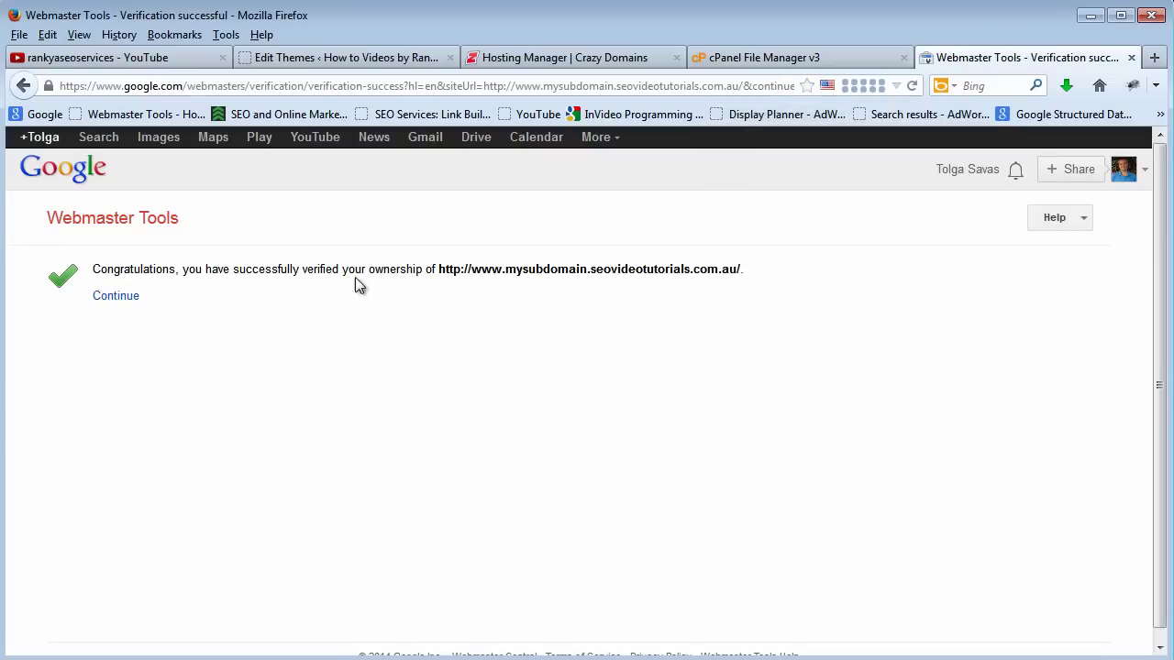
left_click(24, 85)
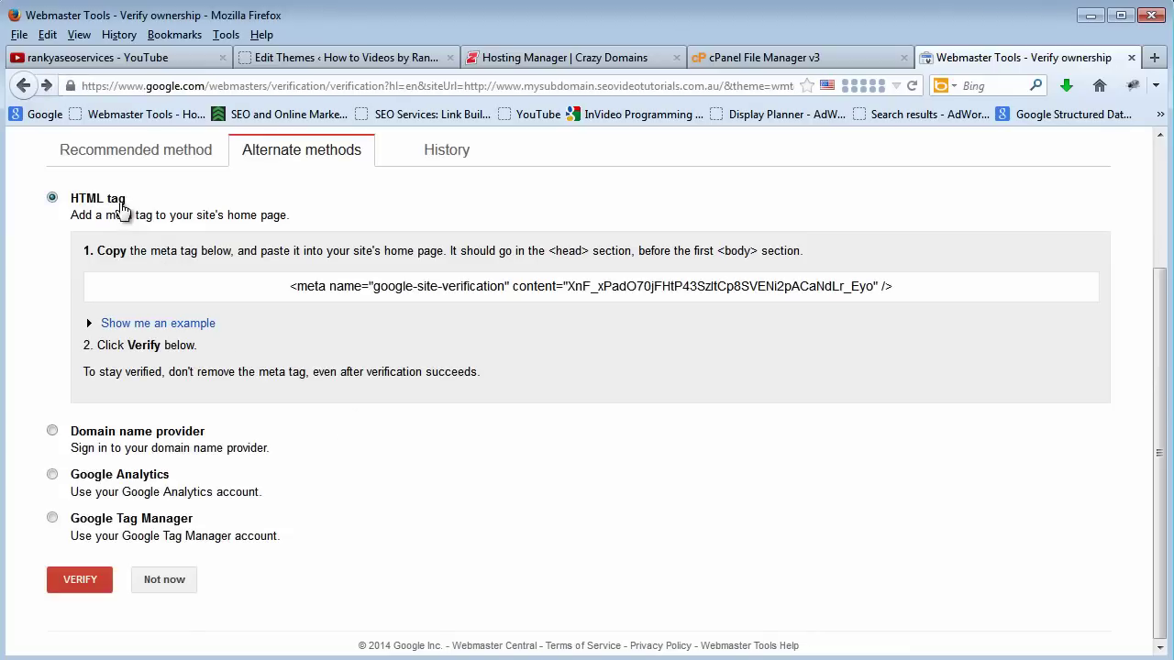
left_click(100, 162)
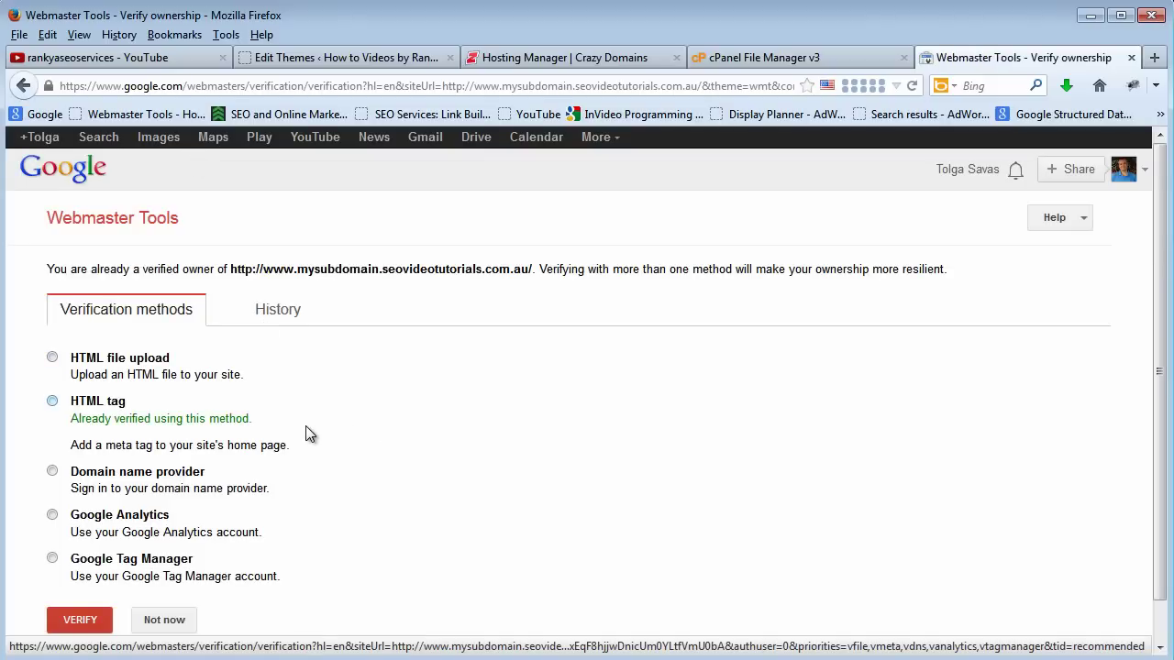
Step: Pick the HTML file upload method and select its file name before switching to cPanel
left_click(53, 359)
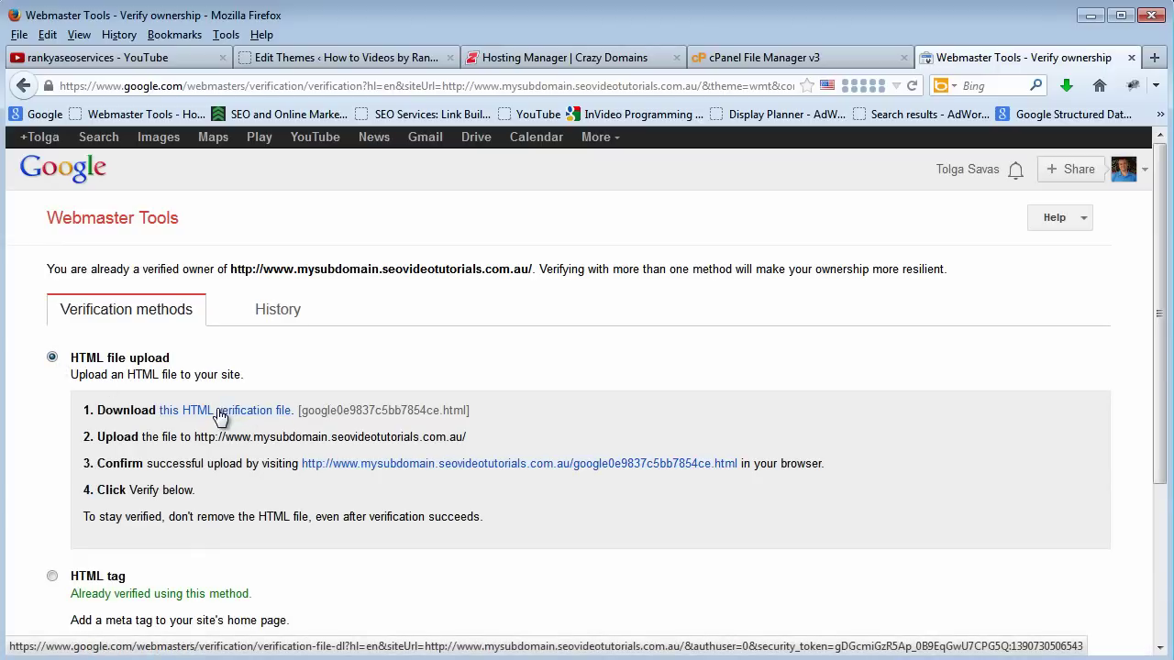
double_click(310, 412)
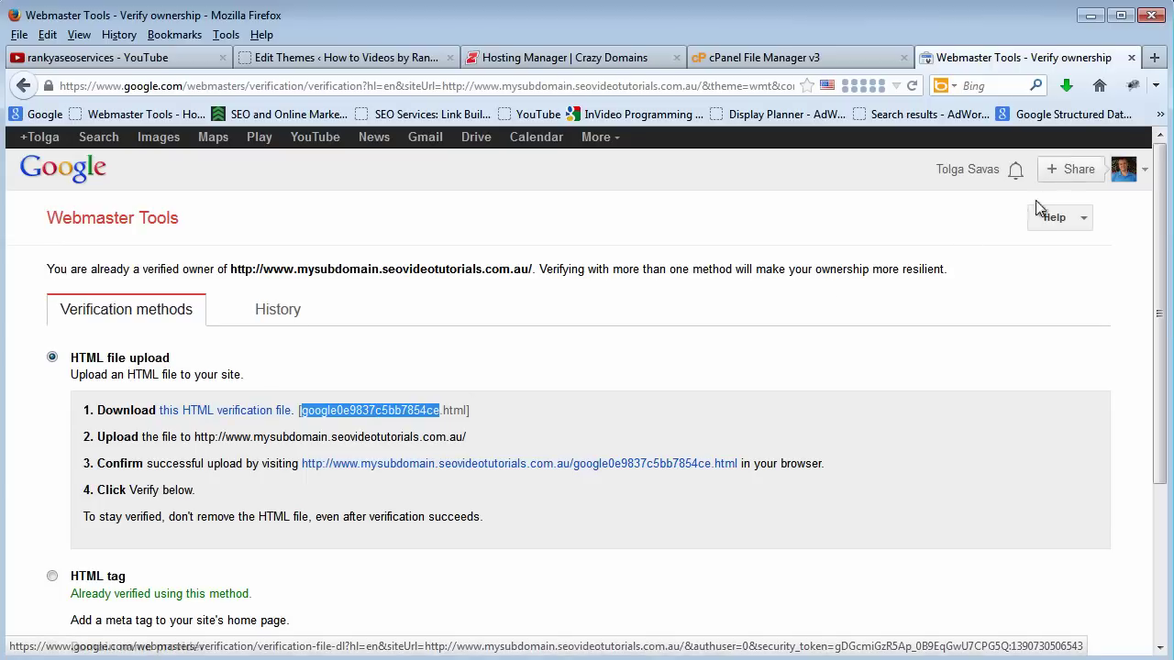
left_click(885, 57)
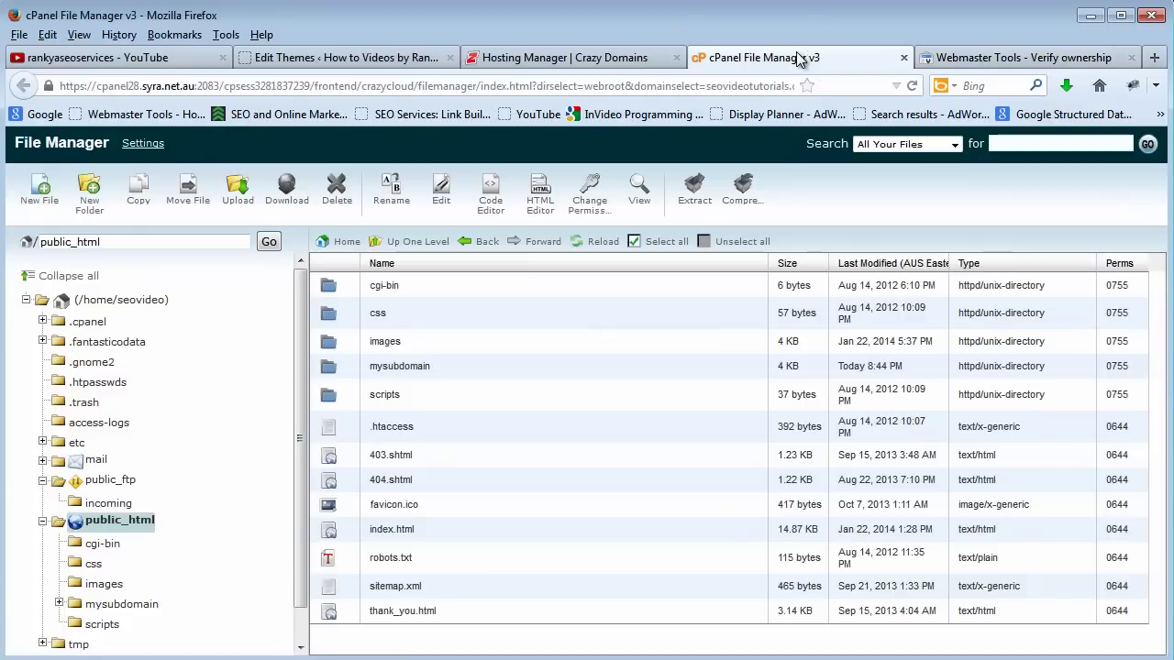
Step: Open cPanel File Manager at public_html and bring up its Upload page
left_click(592, 57)
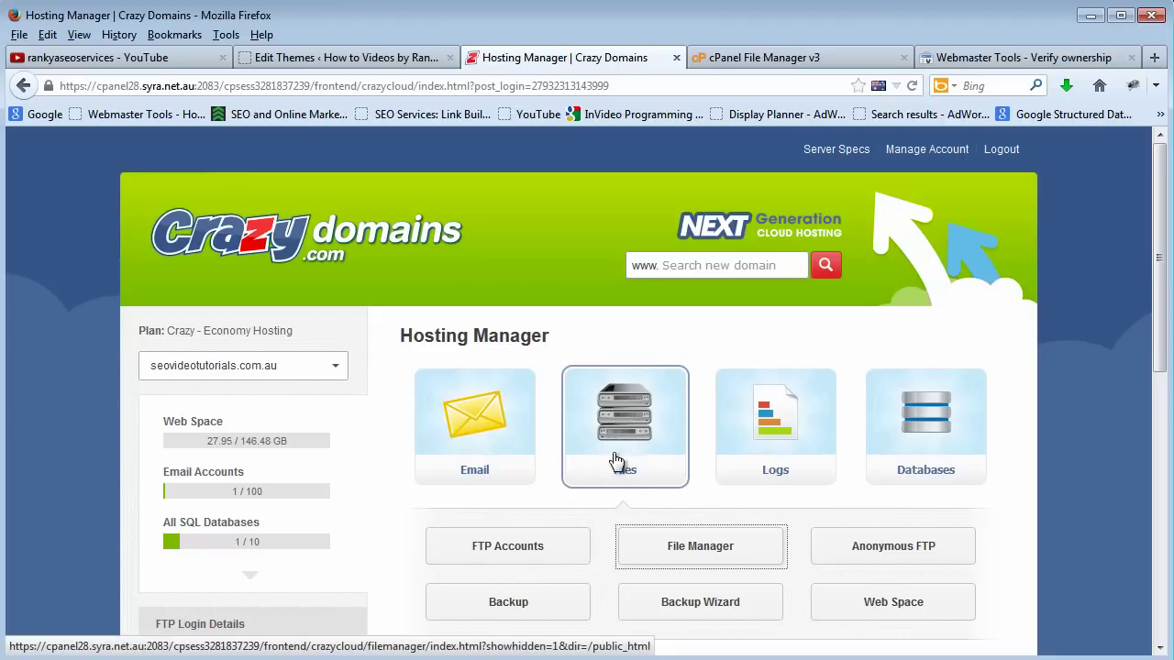
left_click(644, 546)
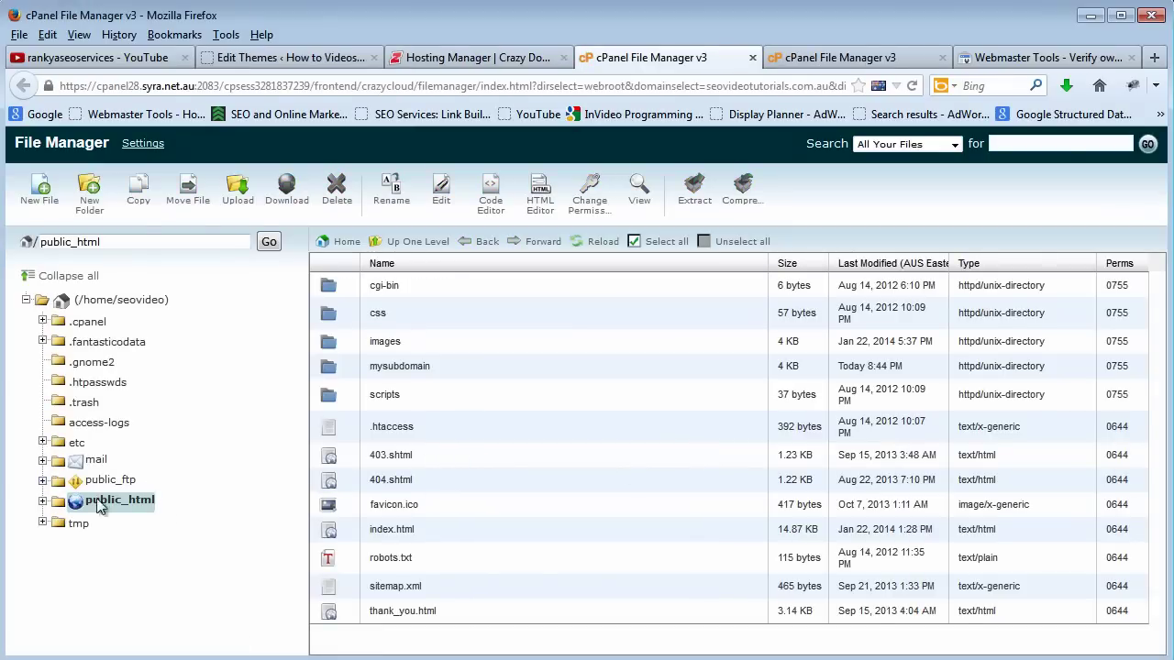
left_click(145, 504)
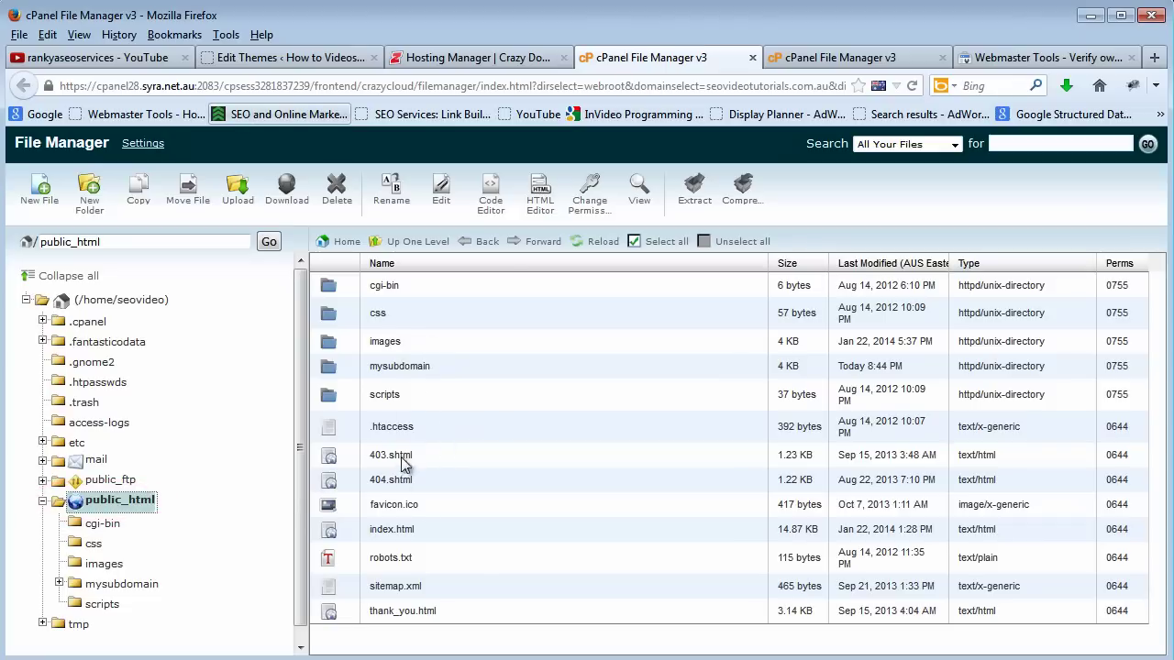
left_click(237, 193)
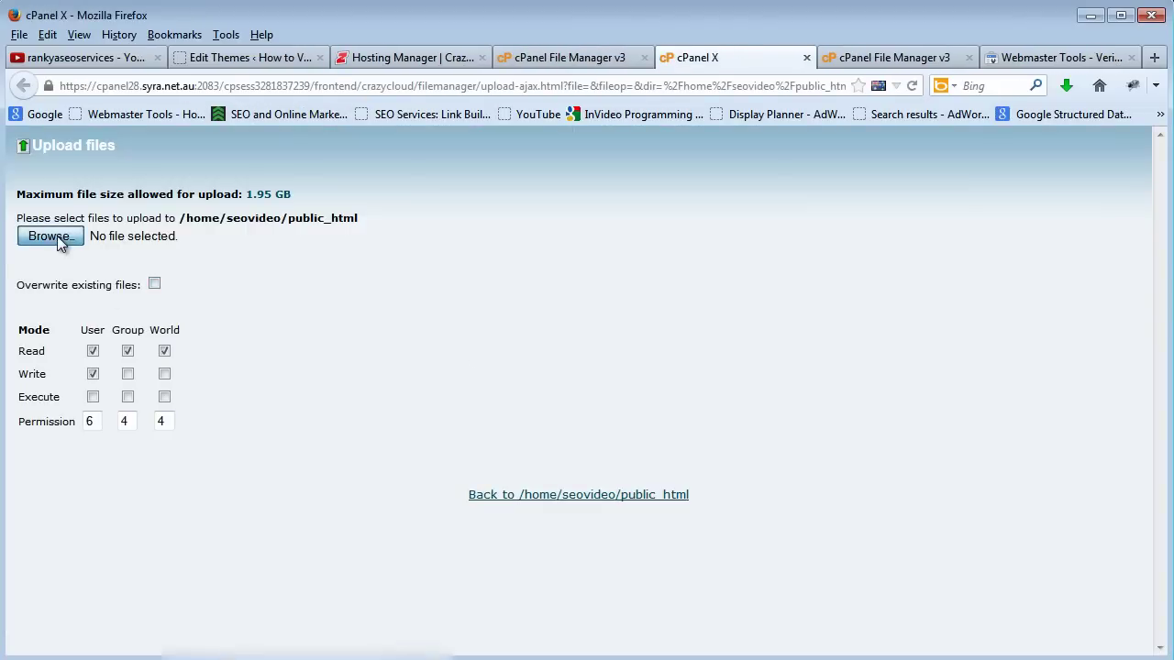
Step: Upload google0e9837c5bb7854ce.html from D:\downloads into public_html and reload the listing
left_click(57, 235)
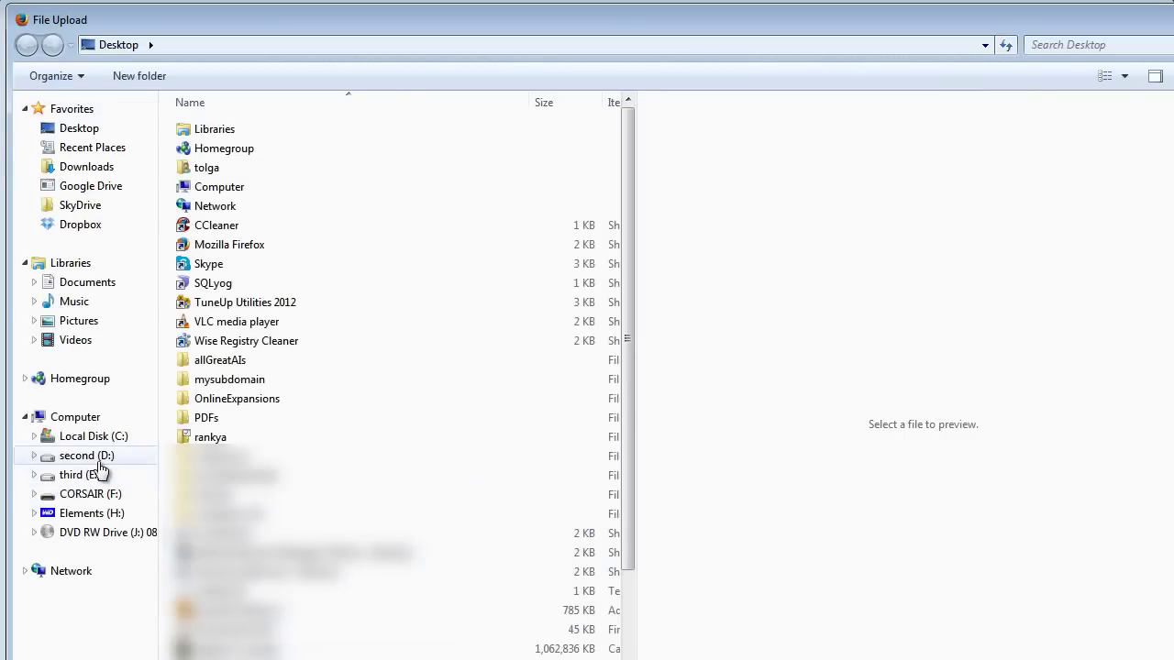
left_click(87, 456)
double_click(218, 153)
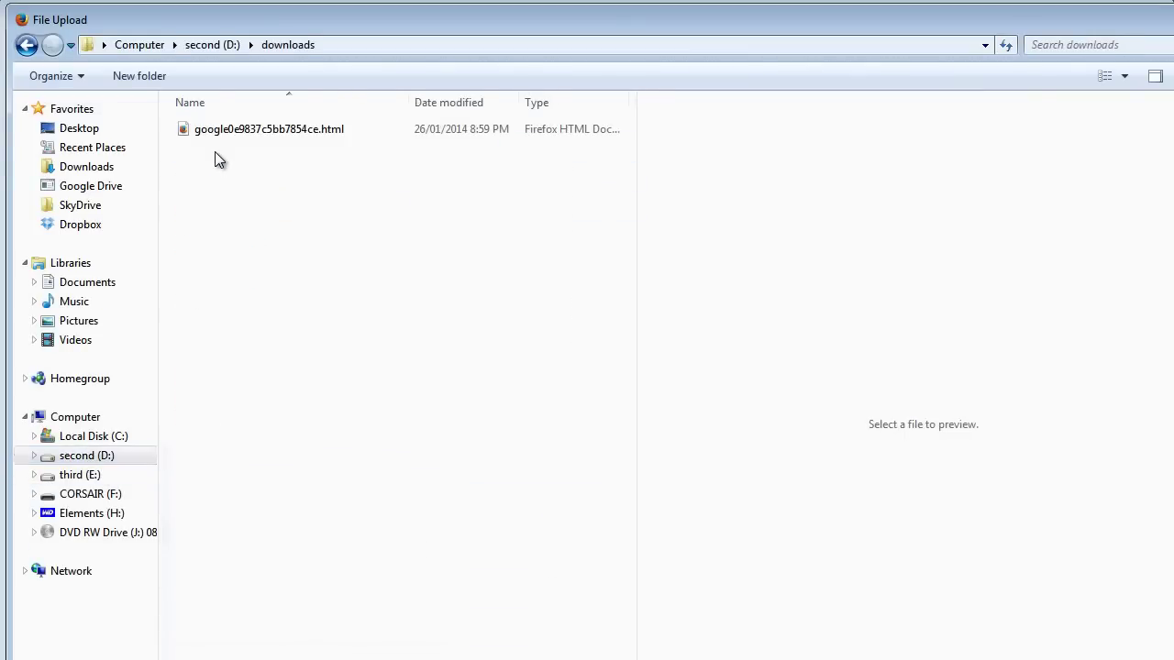
left_click(215, 130)
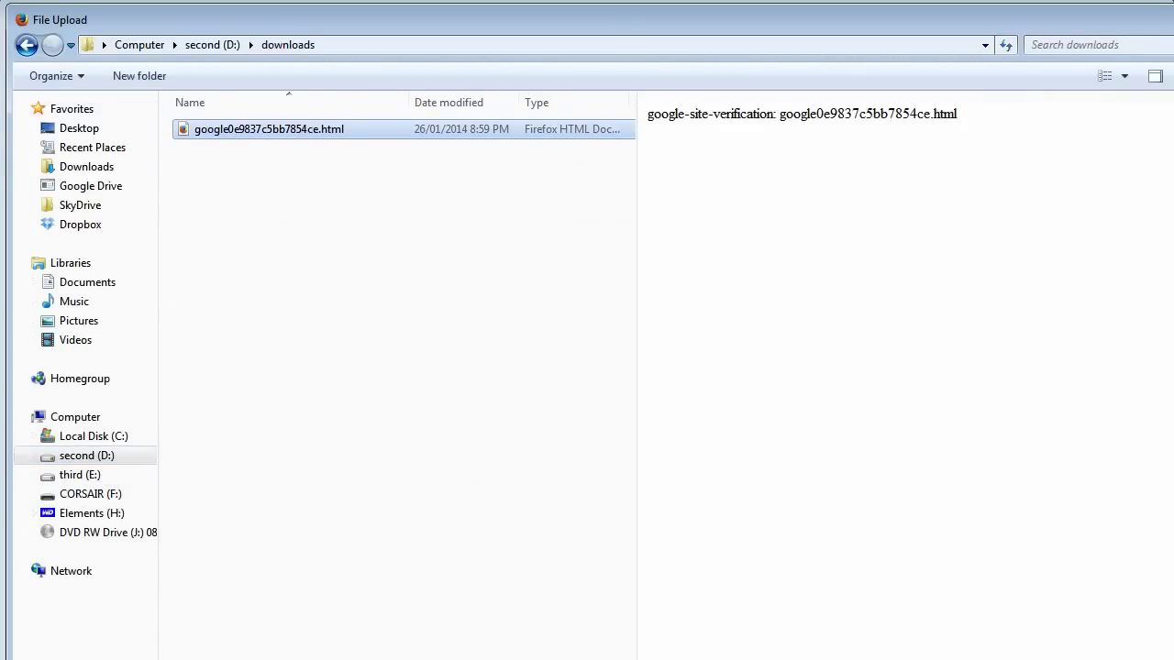
key("Return")
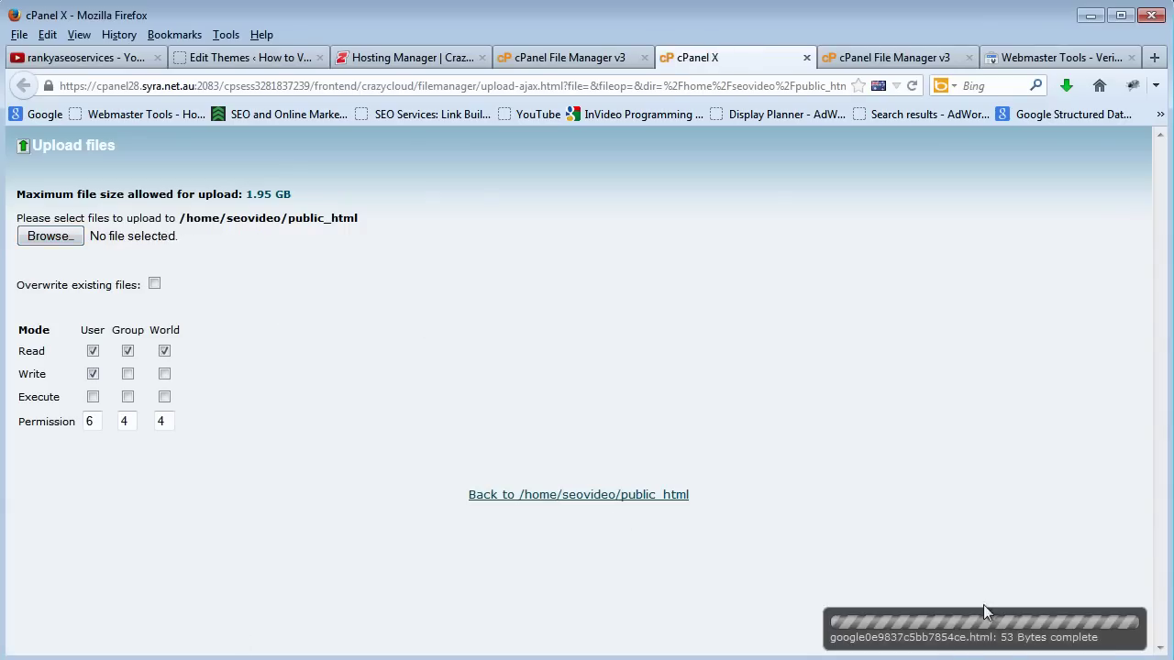
left_click(561, 58)
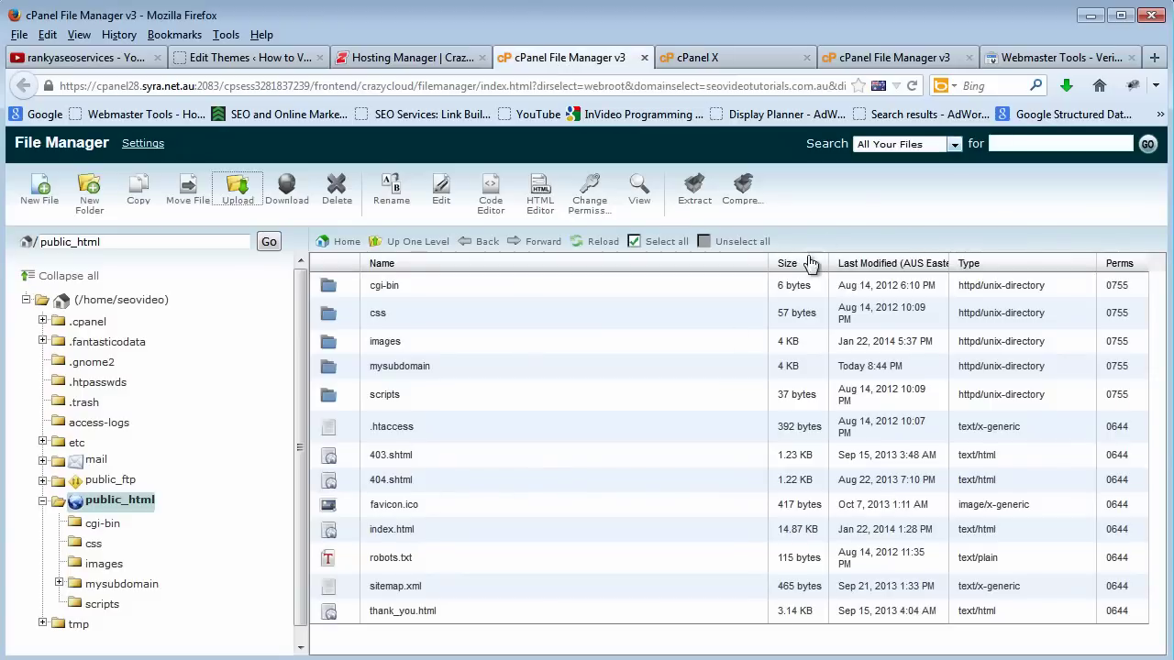
left_click(912, 86)
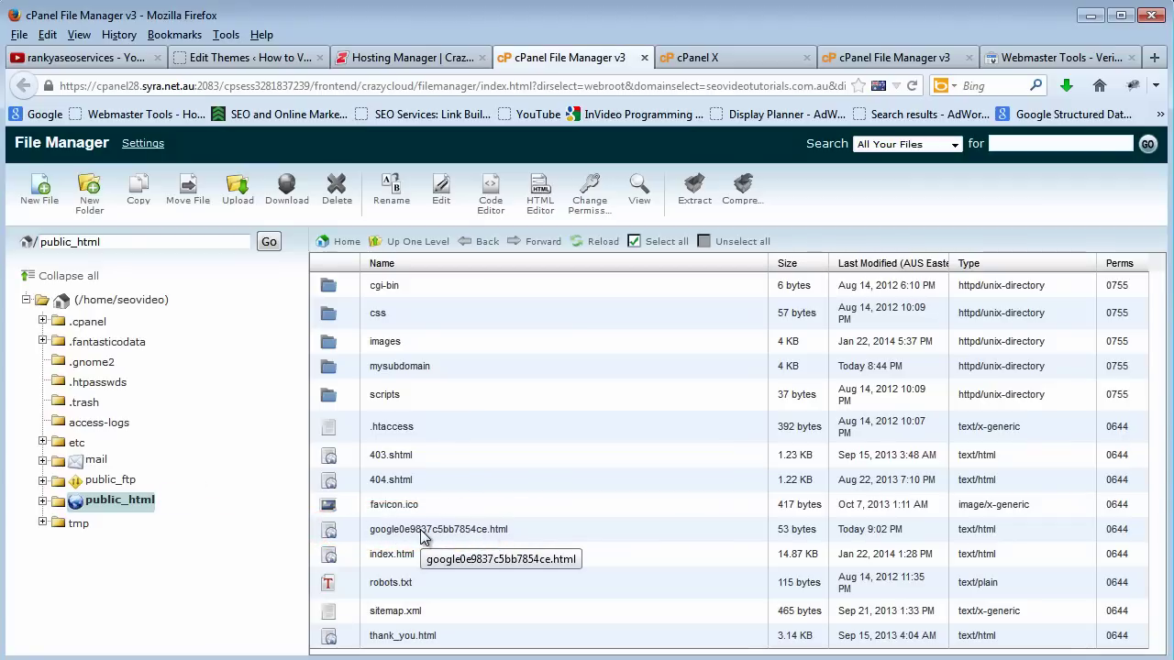
Step: Copy the verified subdomain address from the Webmaster Tools verification page and load its WordPress front page
left_click(267, 56)
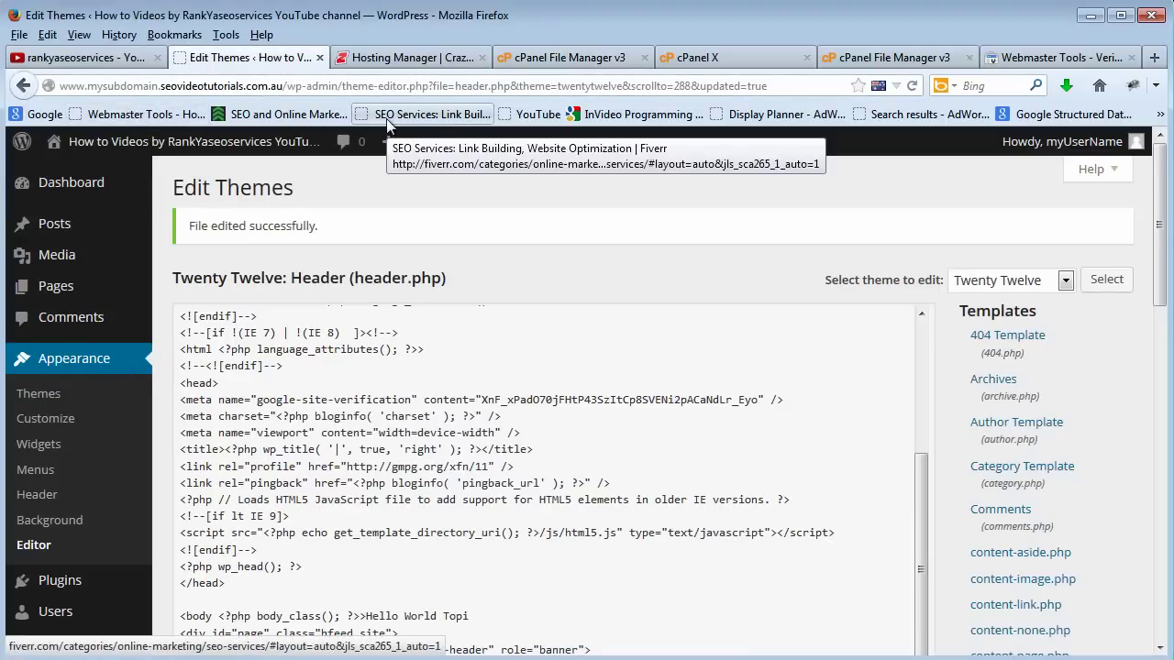
left_click(1034, 62)
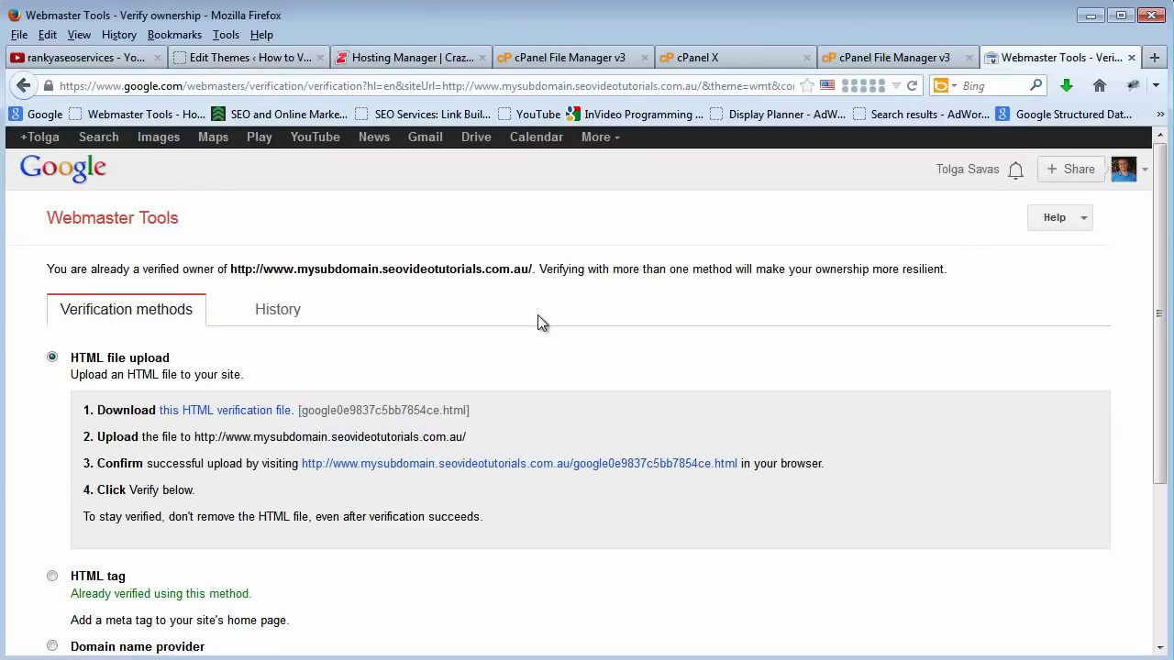
left_click_drag(231, 268, 531, 274)
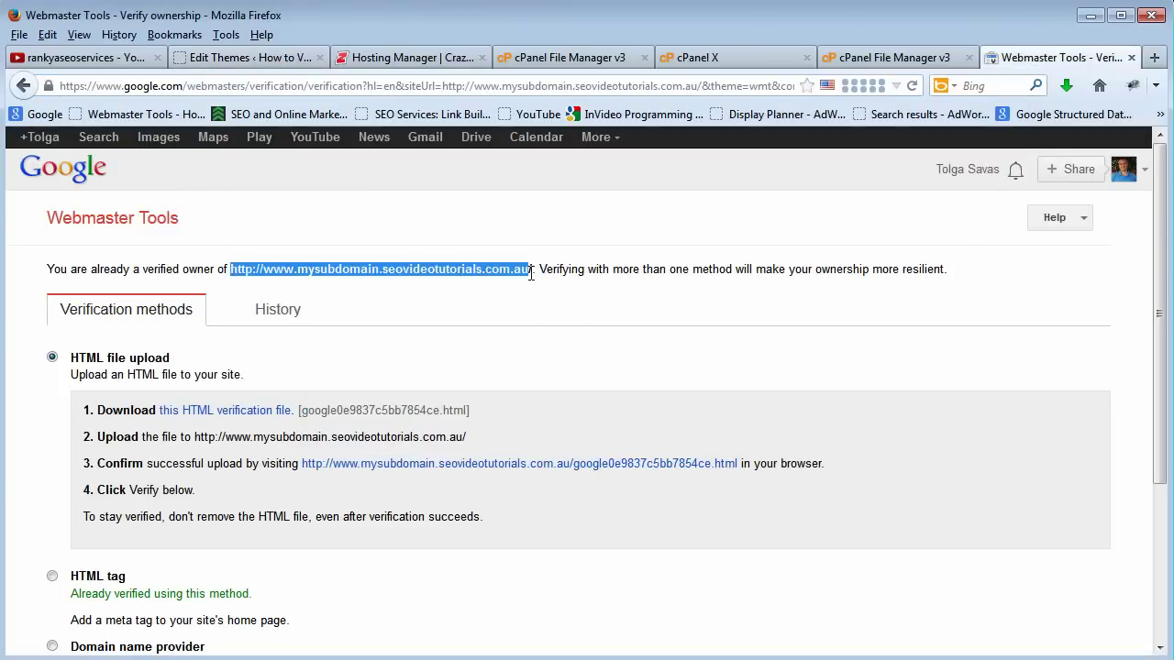
key("ctrl+c")
left_click(224, 87)
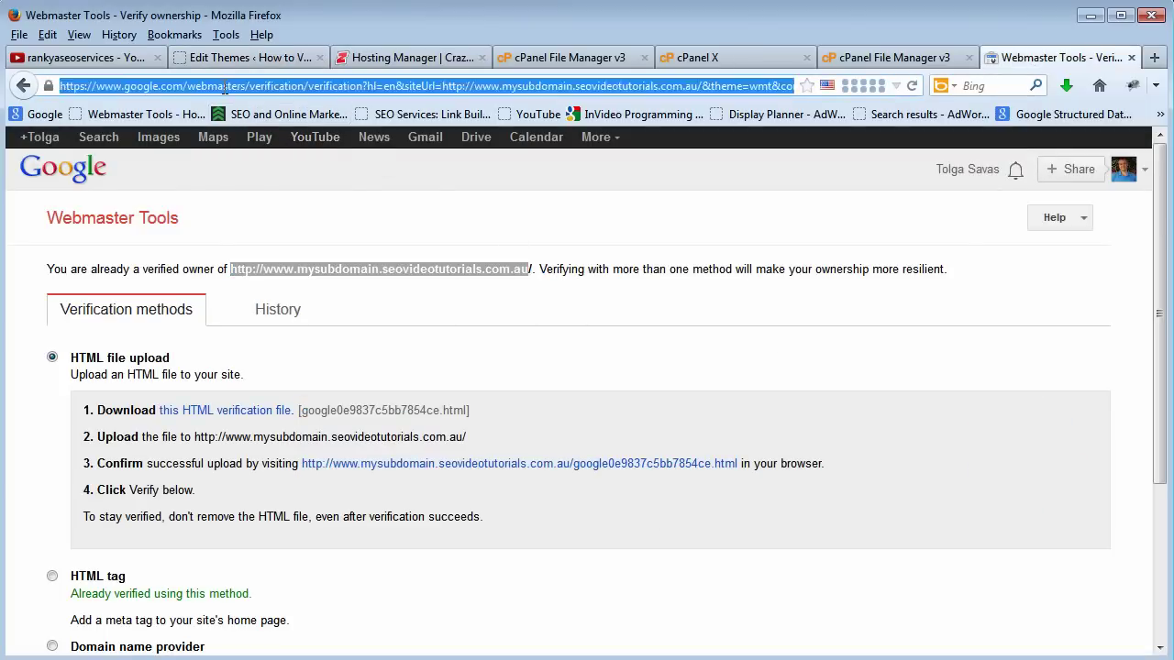
key("ctrl+v")
key("Return")
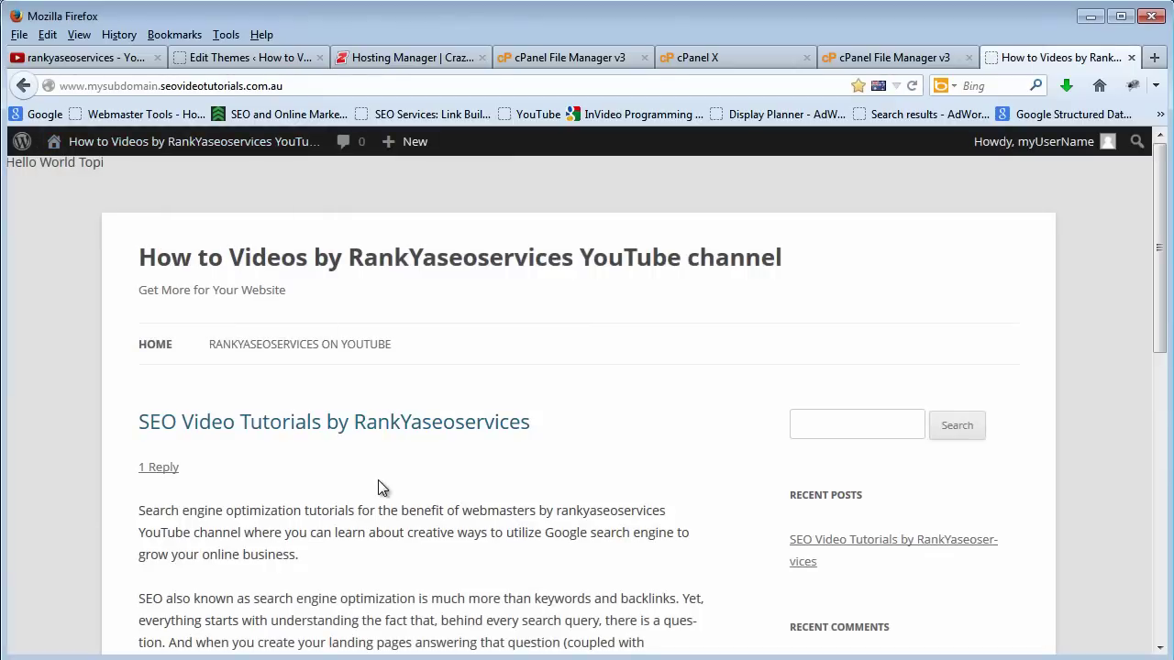
Step: Confirm the google-site-verification meta tag in the page source head, then return to the header.php editor
key("ctrl+u")
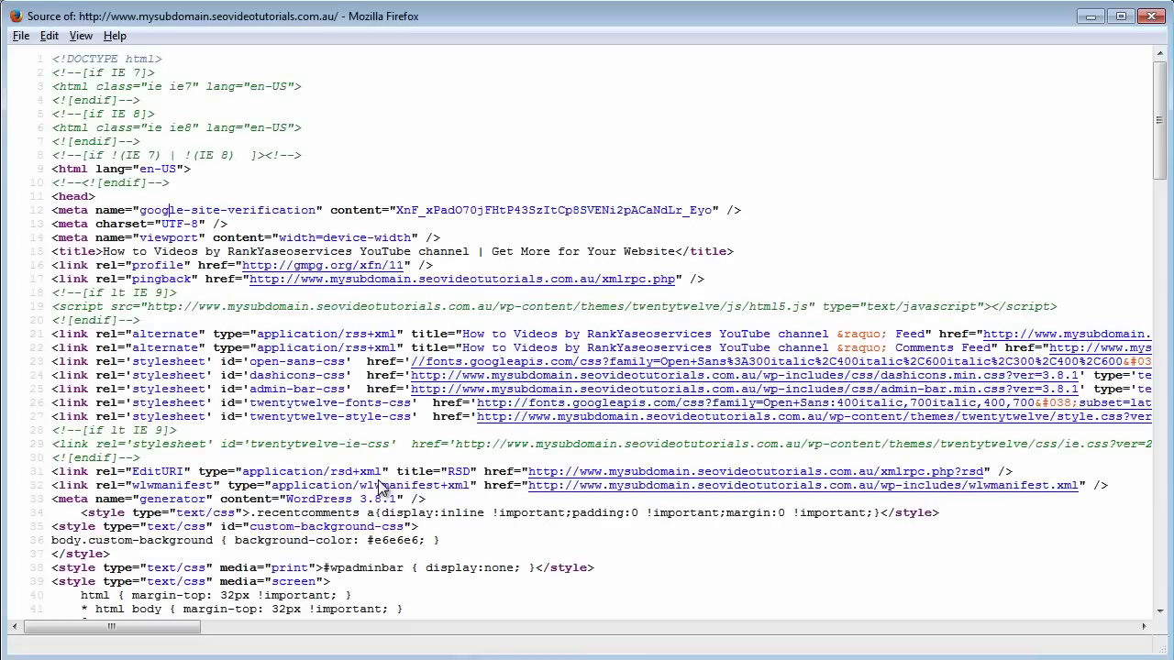
triple_click(172, 203)
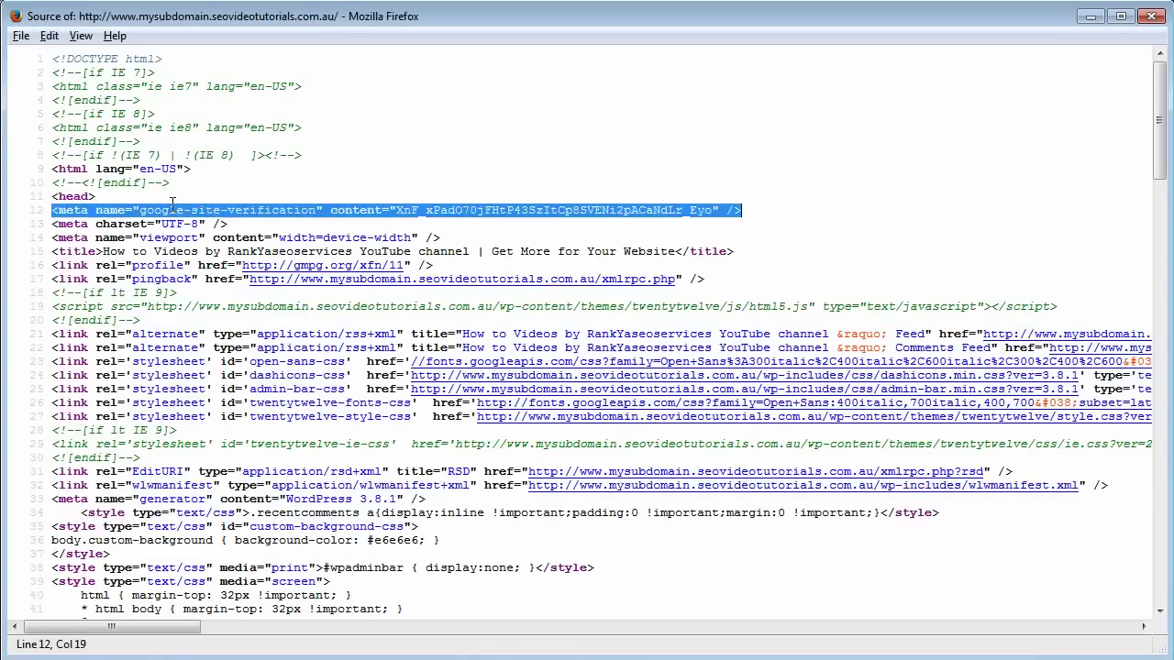
left_click(360, 212)
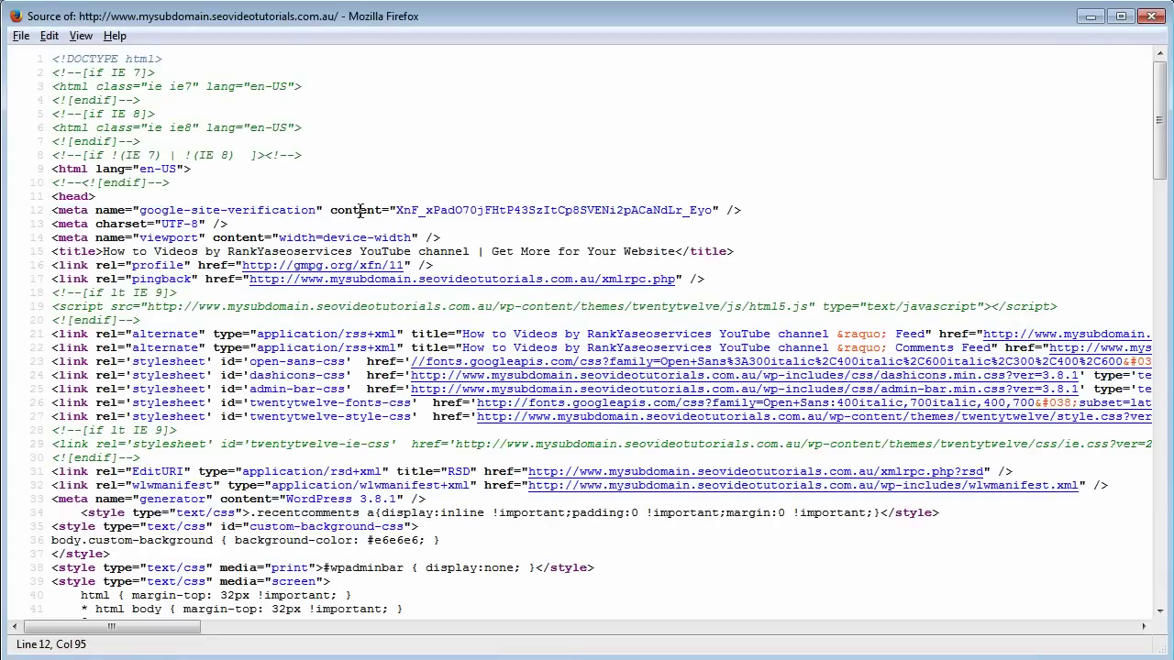
triple_click(360, 211)
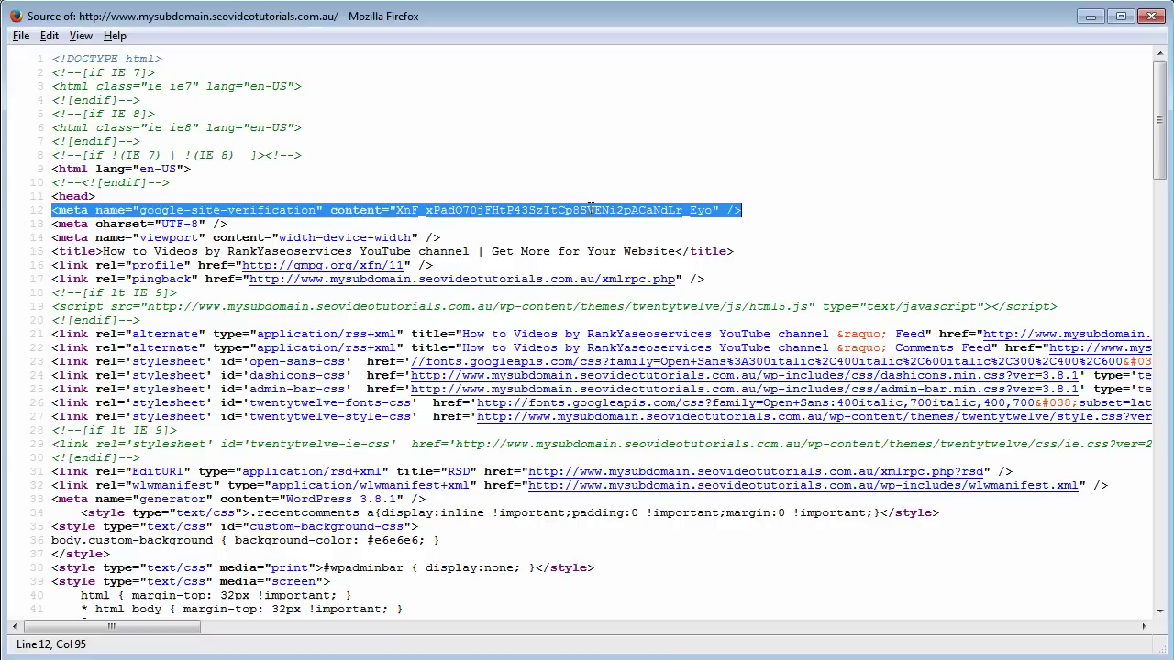
left_click(1091, 28)
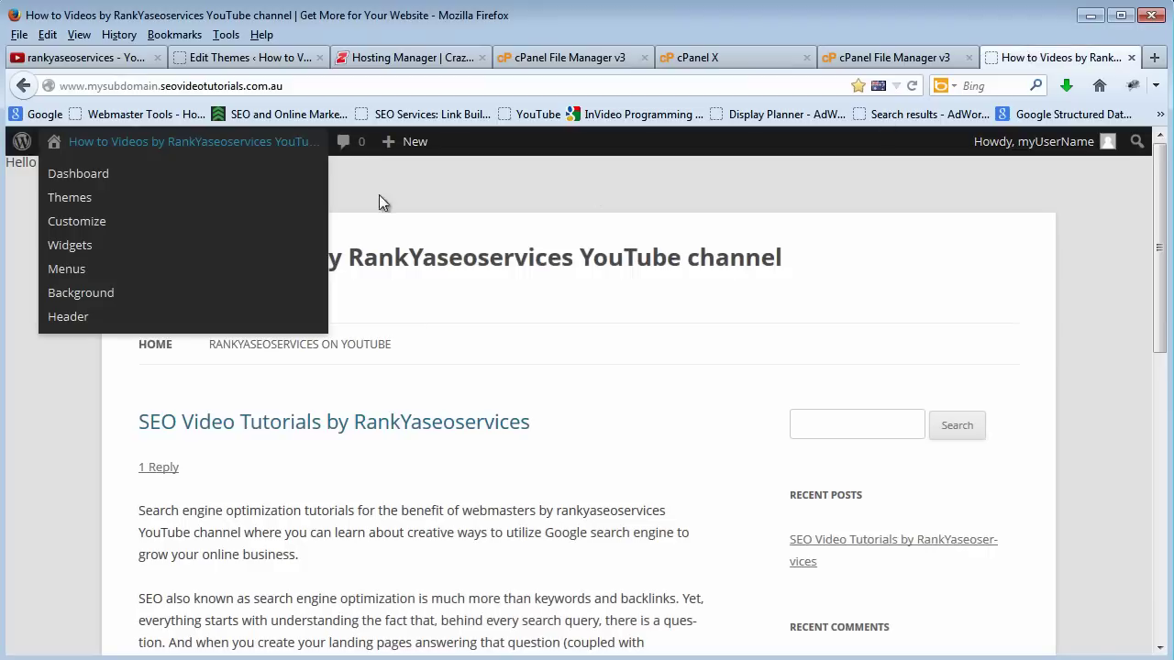
left_click(233, 58)
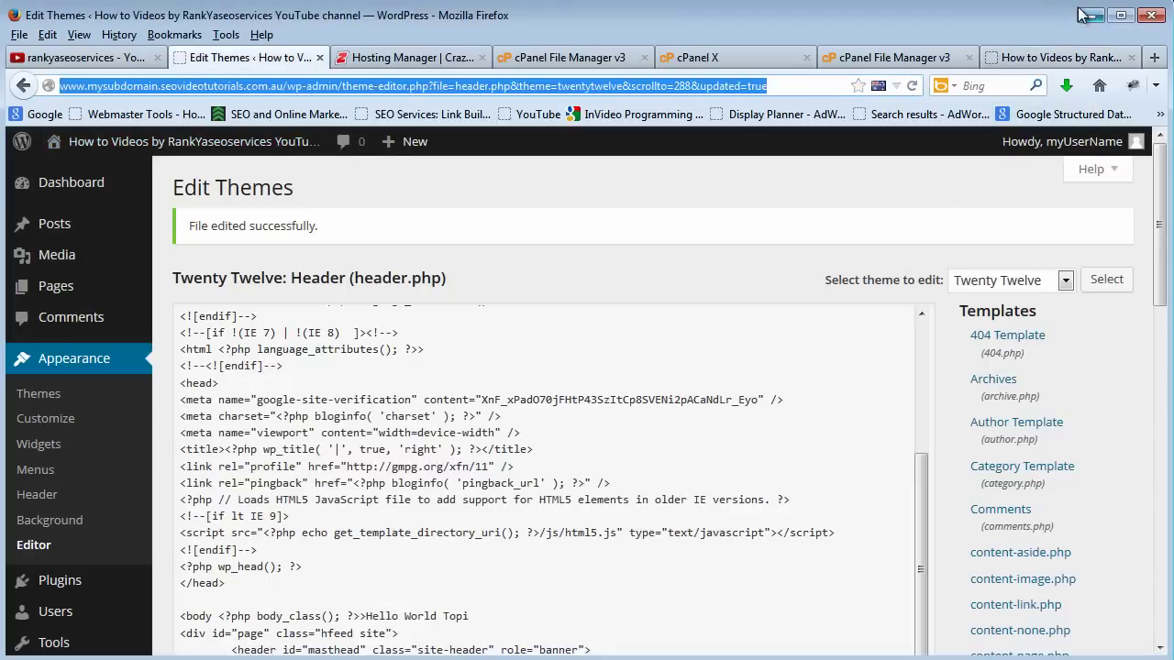